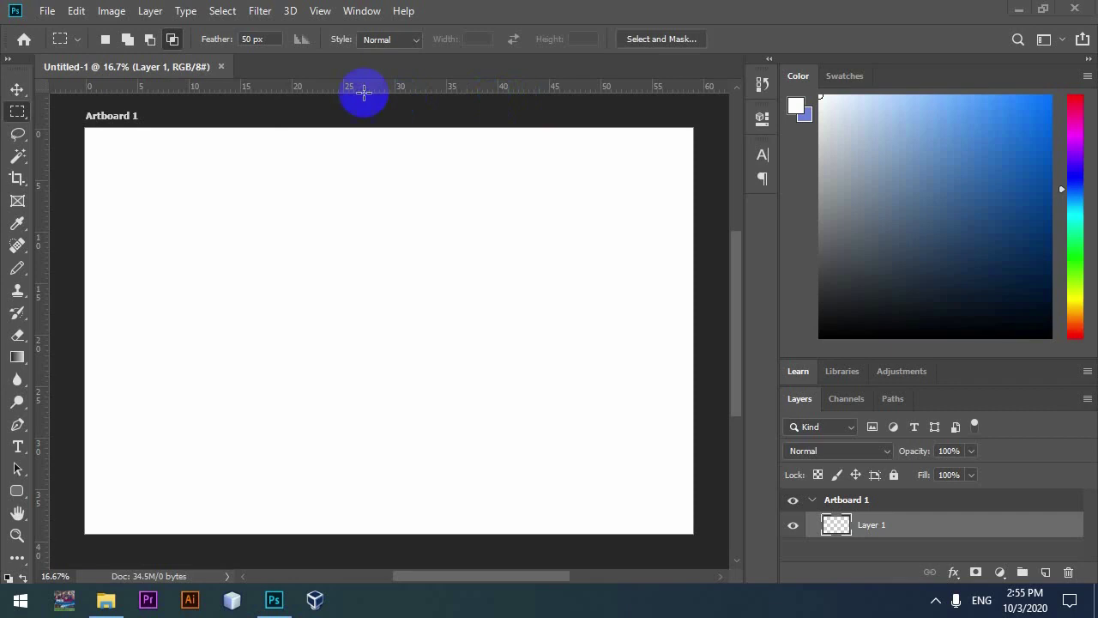
Move the faint content on the blank artboard with the Move tool.
{"action": "key", "text": "v"}
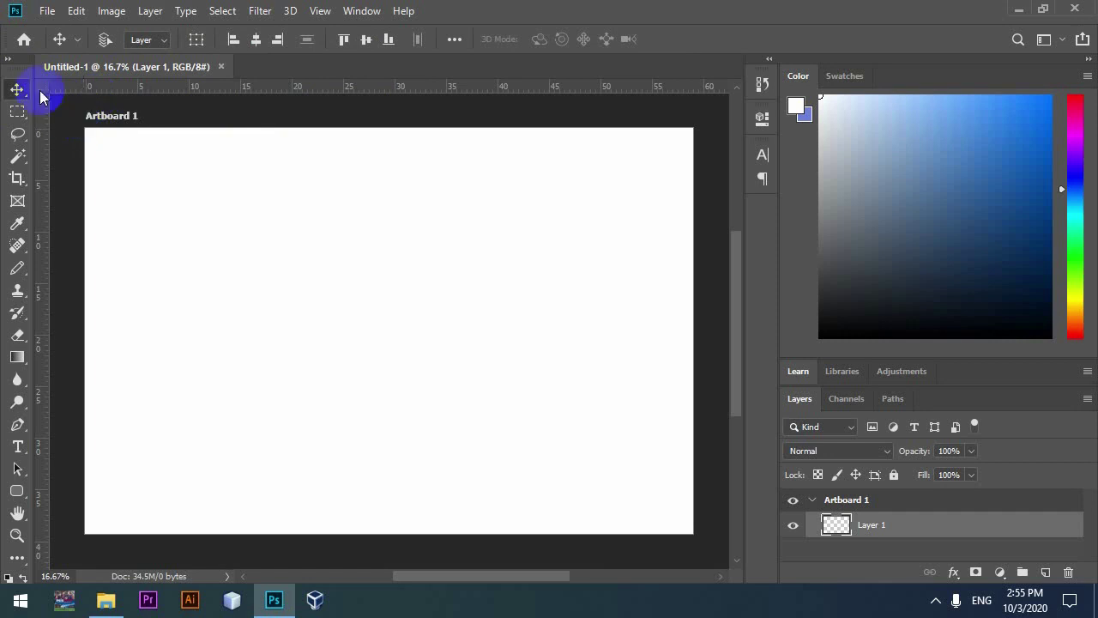
{"action": "left_click", "coordinate": [11, 251]}
{"action": "left_click", "coordinate": [18, 112]}
{"action": "key", "text": "Escape"}
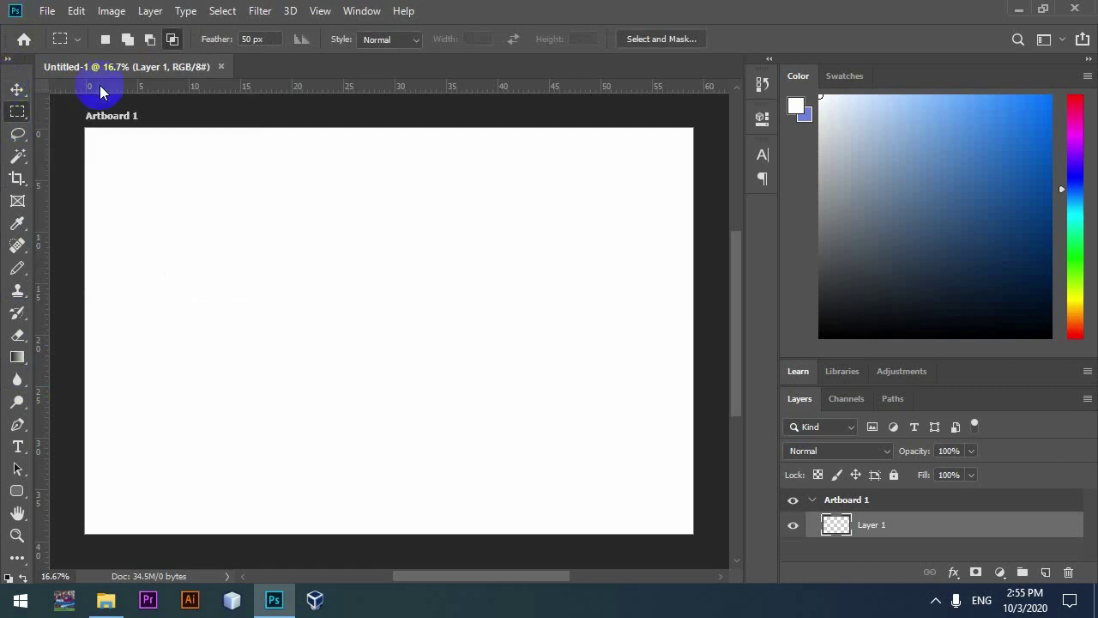
{"action": "left_click", "coordinate": [17, 89]}
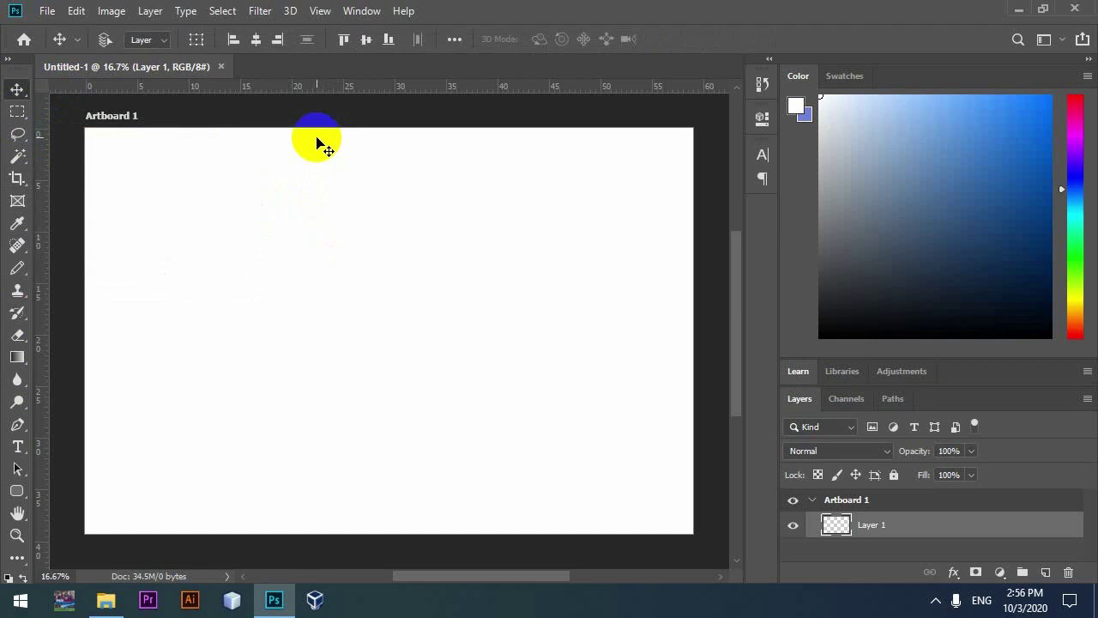
{"action": "left_click_drag", "start_coordinate": [316, 144], "coordinate": [377, 185]}
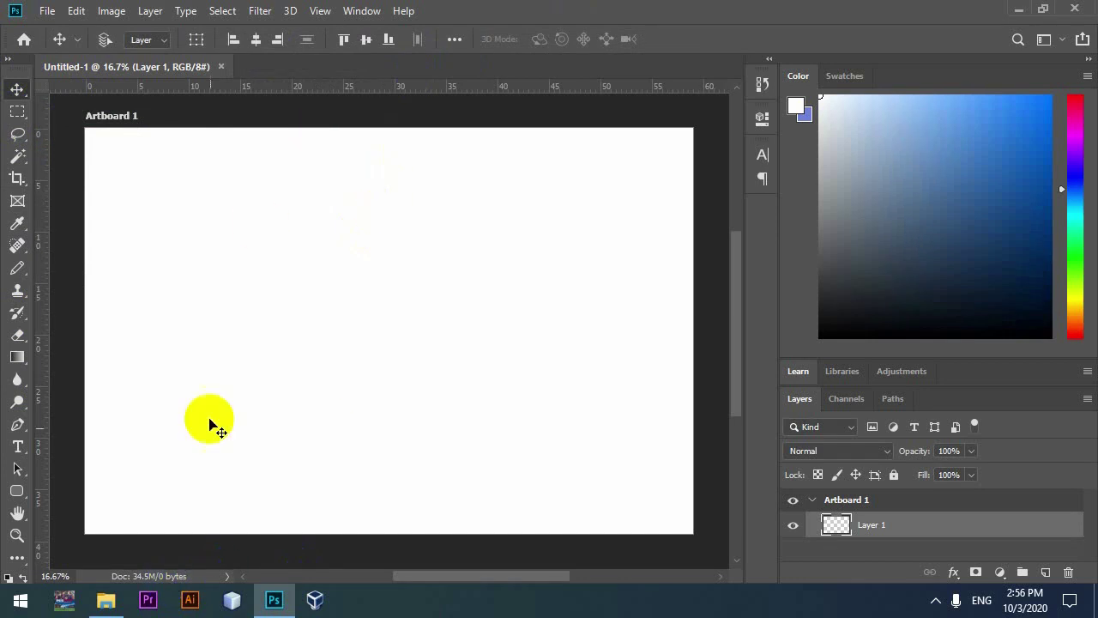
Open STS_hi_res_02.jpg from File Explorer as a new Photoshop document tab.
{"action": "left_click", "coordinate": [105, 600]}
{"action": "left_click_drag", "start_coordinate": [658, 382], "coordinate": [279, 607]}
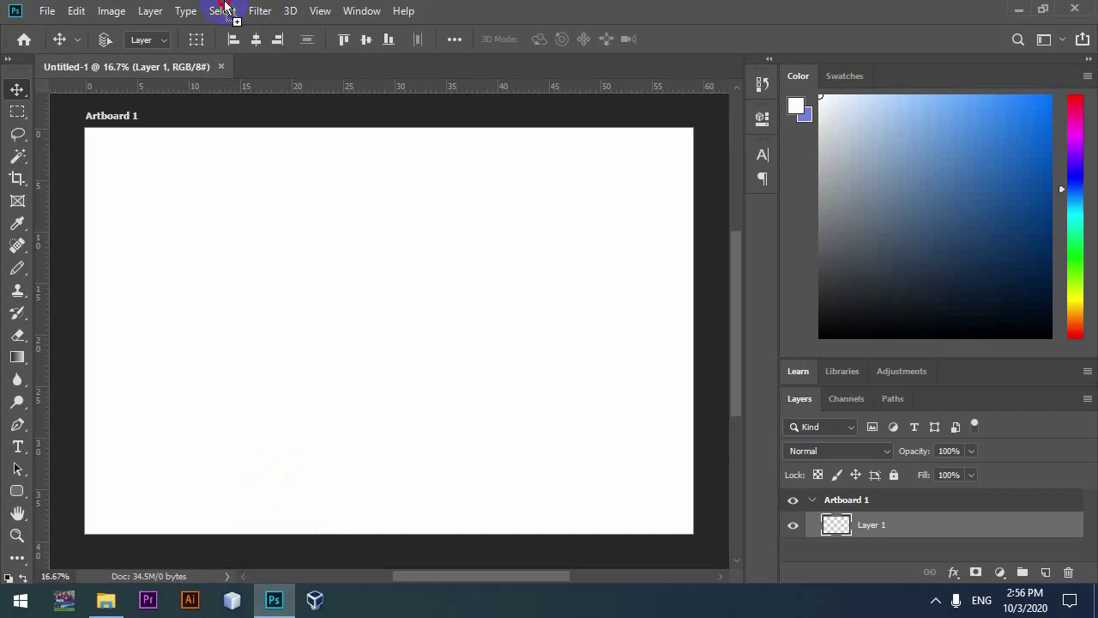
{"action": "left_click_drag", "start_coordinate": [279, 607], "coordinate": [347, 73]}
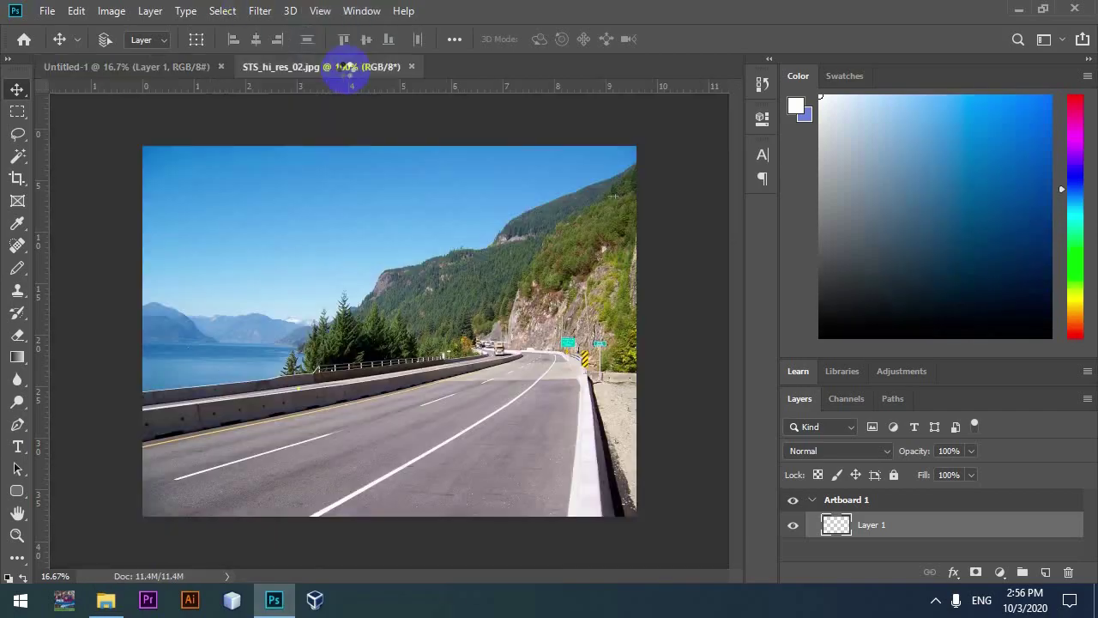
Close Untitled-1 and unlock the road photo's Background layer into Layer 0.
{"action": "left_click", "coordinate": [221, 66]}
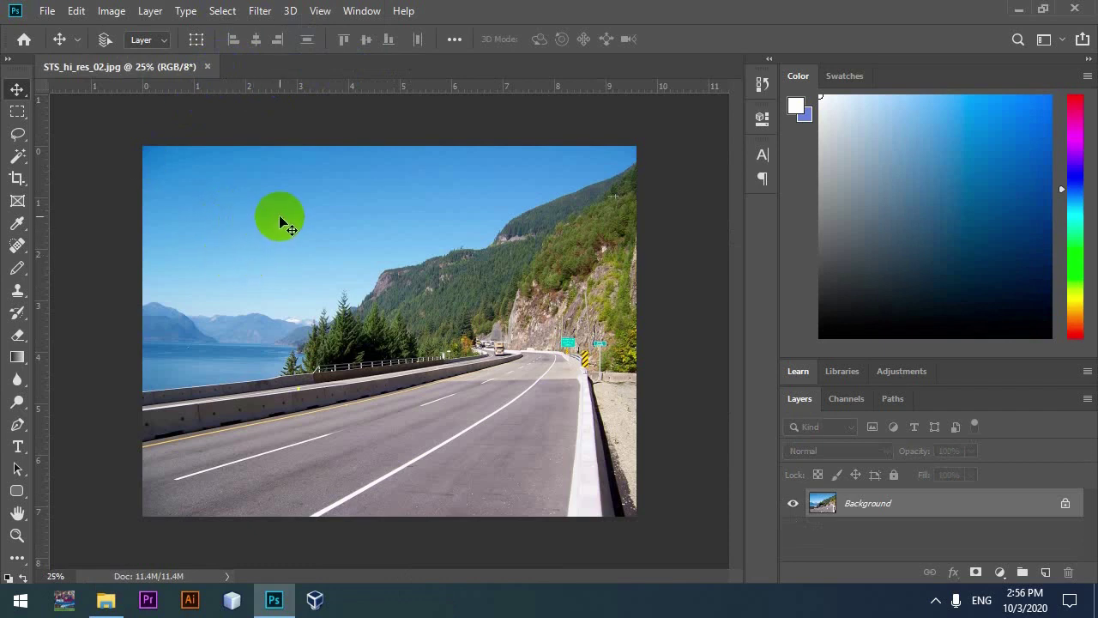
{"action": "left_click", "coordinate": [1065, 503]}
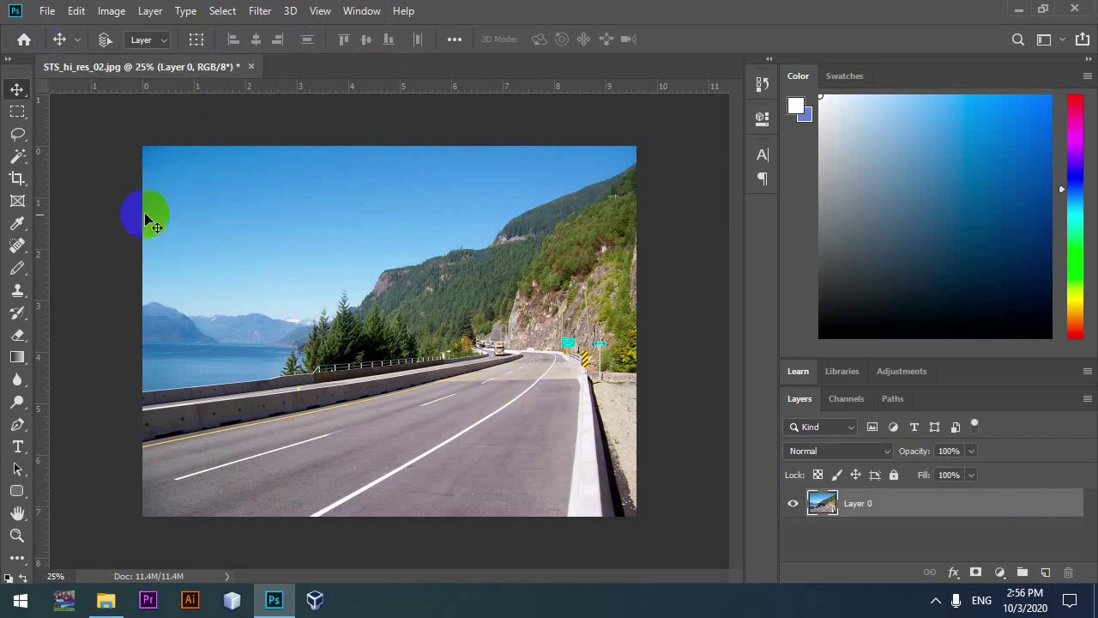
{"action": "left_click", "coordinate": [24, 120]}
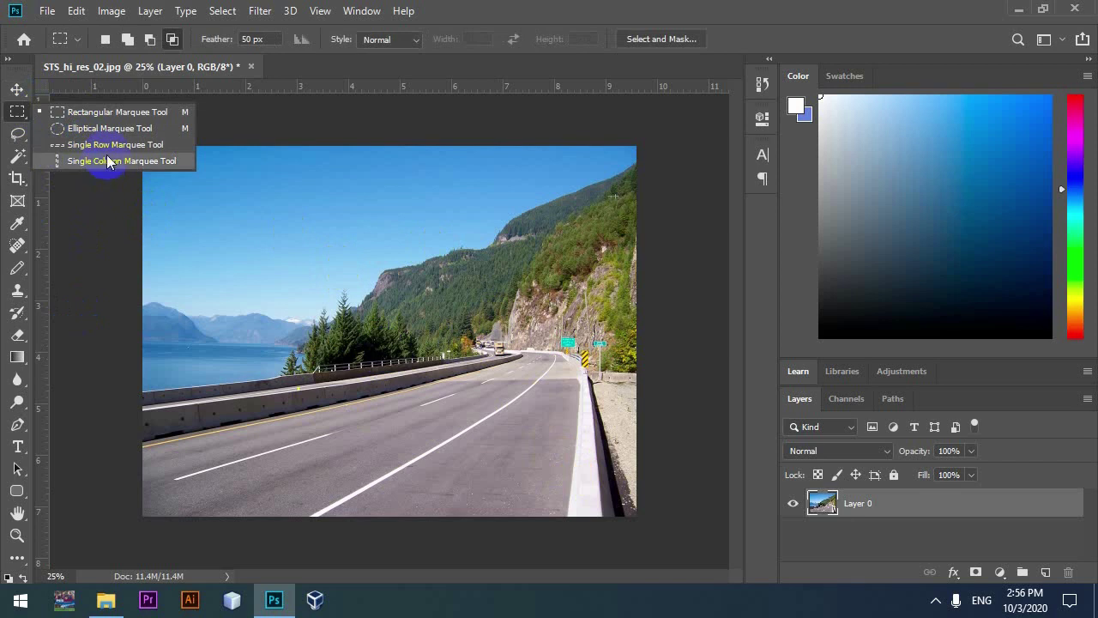
Select a 0 px feathered rectangle over the sky, mountains and treeline.
{"action": "left_click", "coordinate": [103, 112]}
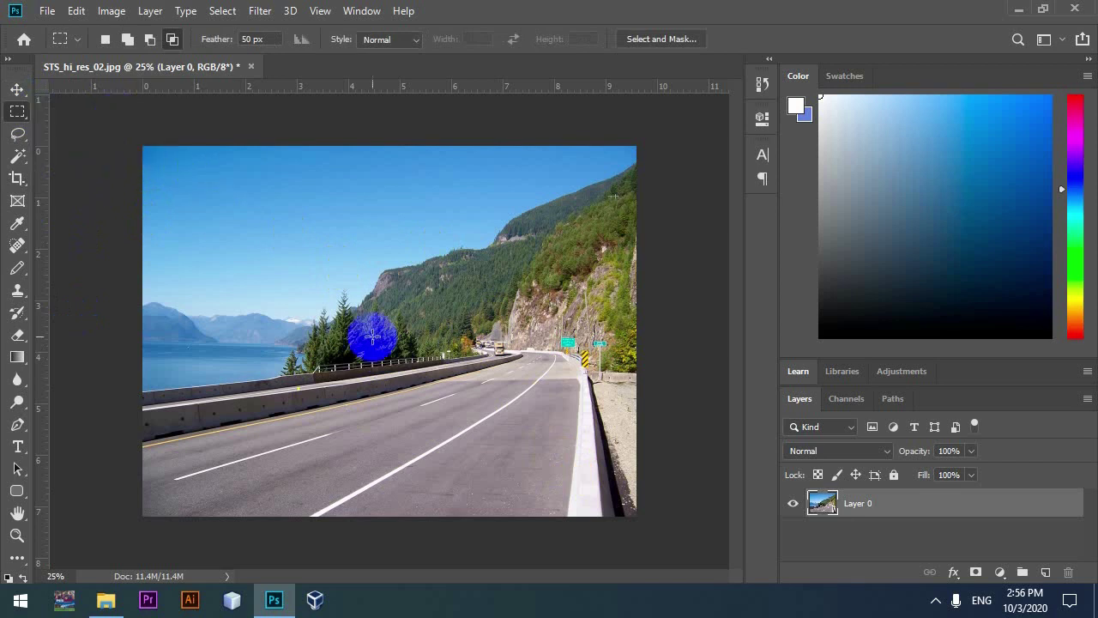
{"action": "mouse_move", "coordinate": [182, 226]}
{"action": "left_mouse_down"}
{"action": "mouse_move", "coordinate": [614, 499]}
{"action": "mouse_move", "coordinate": [592, 388]}
{"action": "left_mouse_up"}
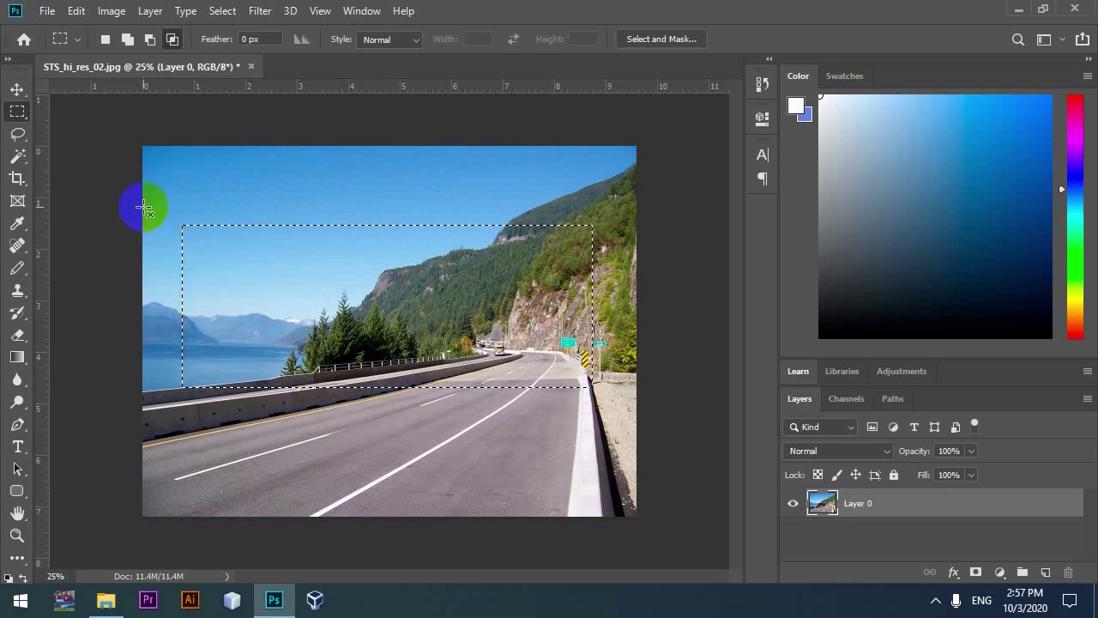
Use the Elliptical Marquee for a large ellipse across sky, mountains and upper road.
{"action": "right_click", "coordinate": [19, 114]}
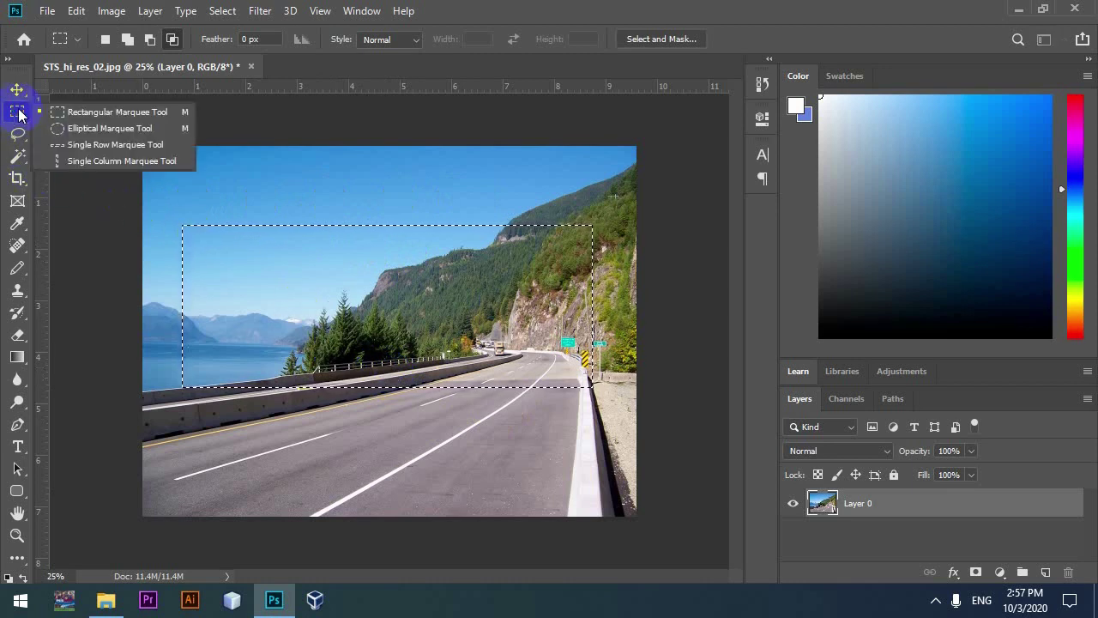
{"action": "left_click", "coordinate": [60, 129]}
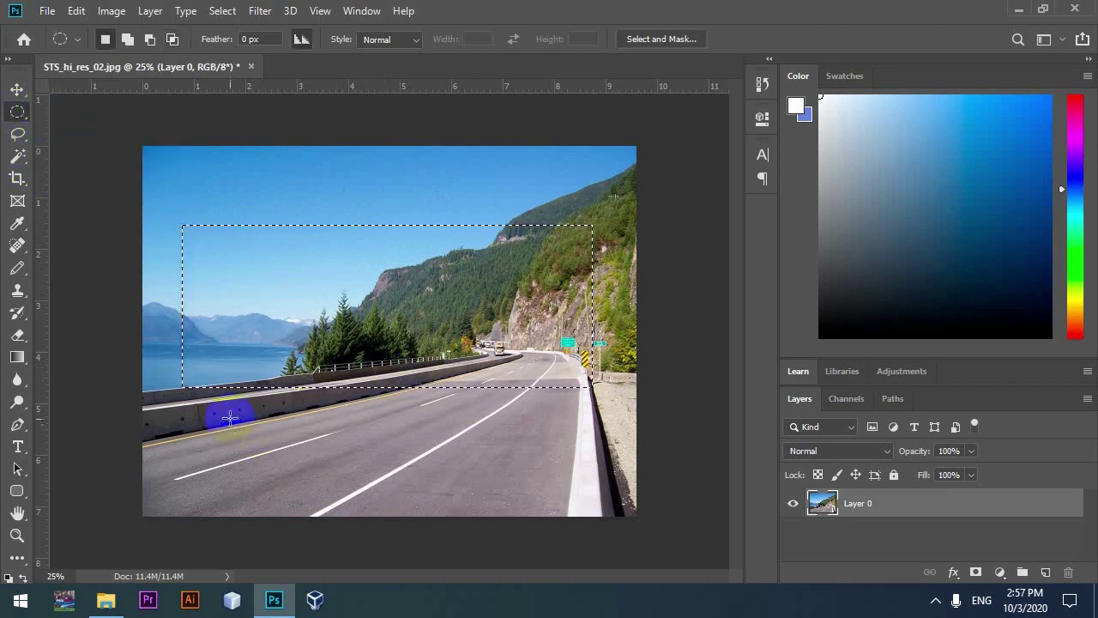
{"action": "left_click_drag", "start_coordinate": [230, 418], "coordinate": [472, 516]}
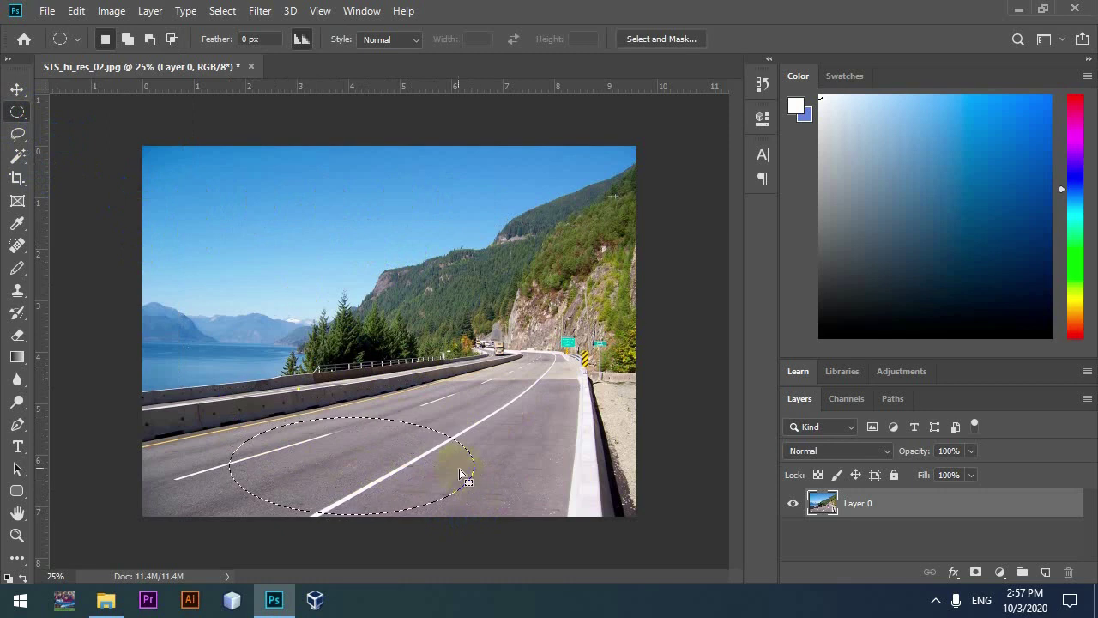
{"action": "key", "text": "ctrl+z"}
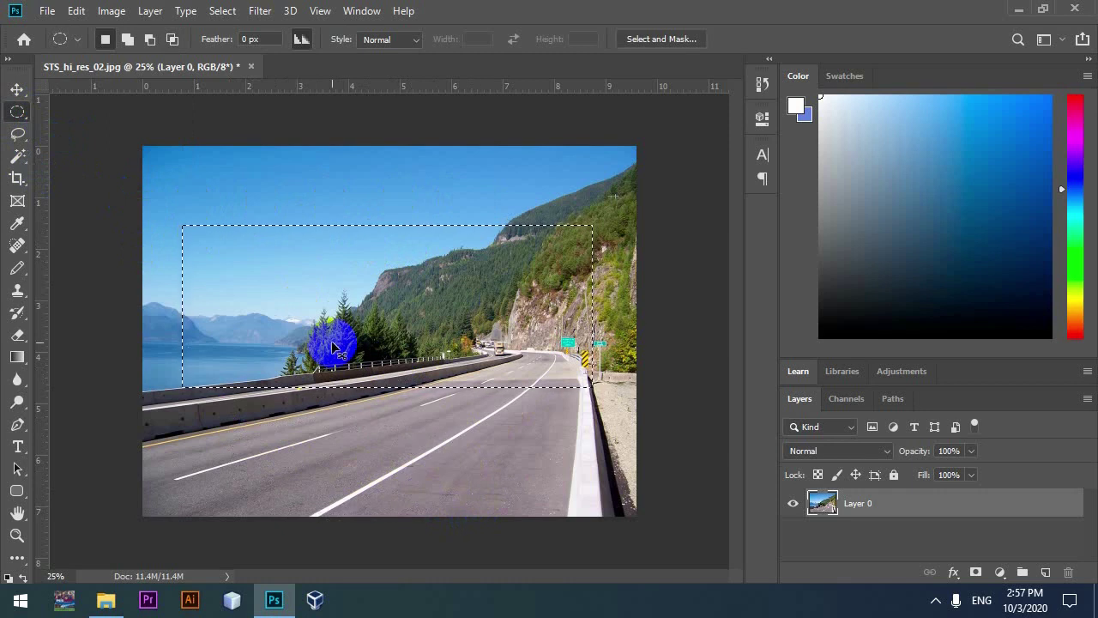
{"action": "left_click", "coordinate": [333, 344]}
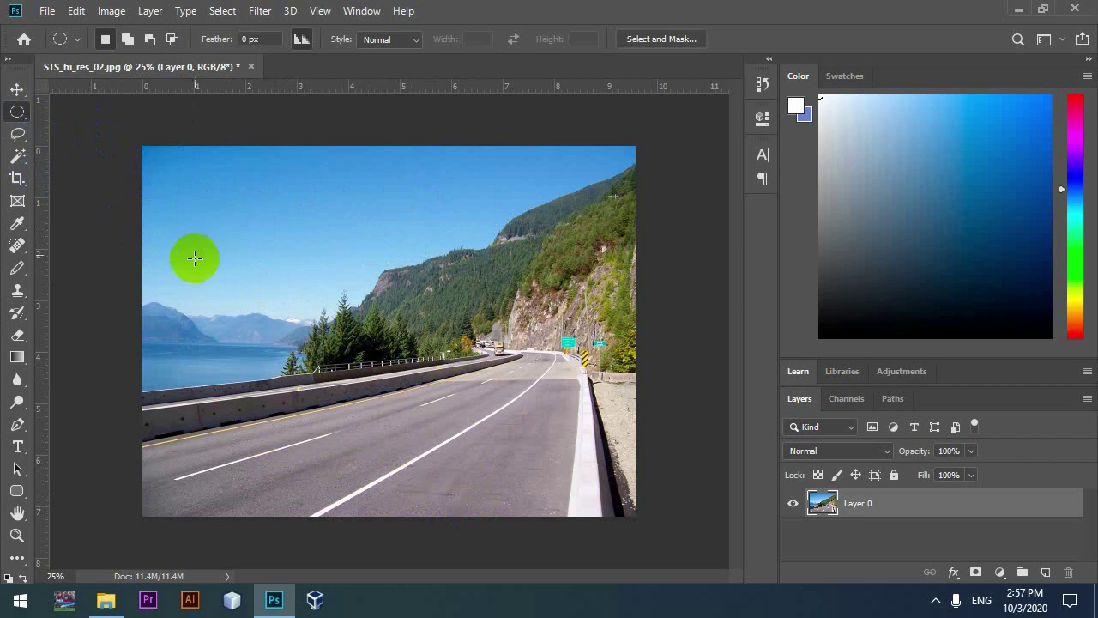
{"action": "left_click_drag", "start_coordinate": [191, 201], "coordinate": [592, 433]}
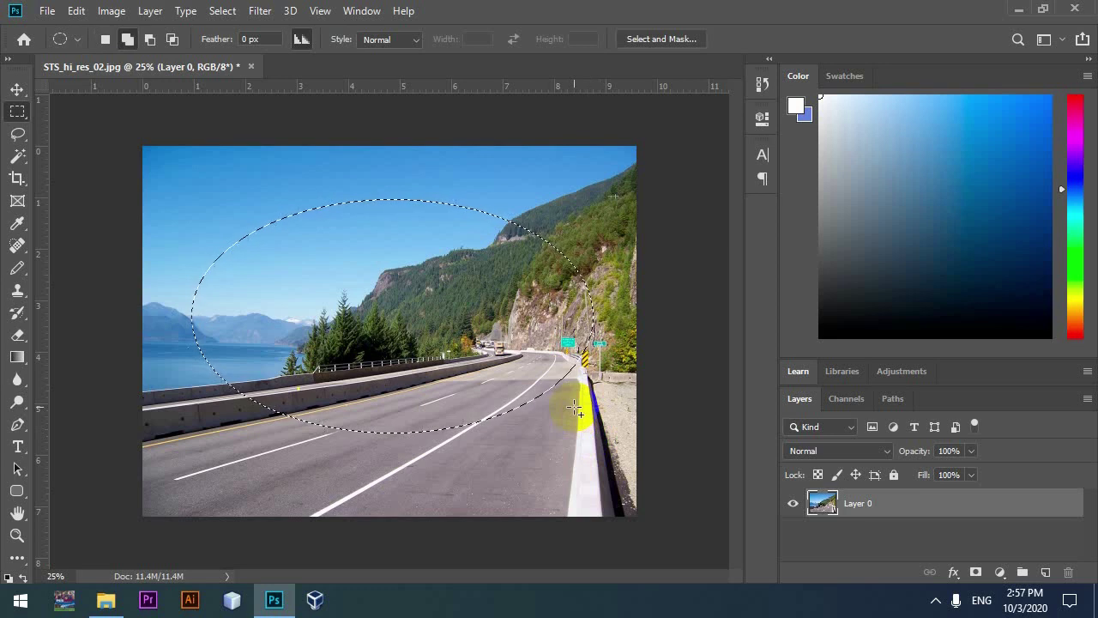
Draw a 6.050 × 3.900 in rectangular selection framing sky, mountains and treeline.
{"action": "key", "text": "shift+m"}
{"action": "left_click", "coordinate": [579, 406]}
{"action": "left_click", "coordinate": [174, 41]}
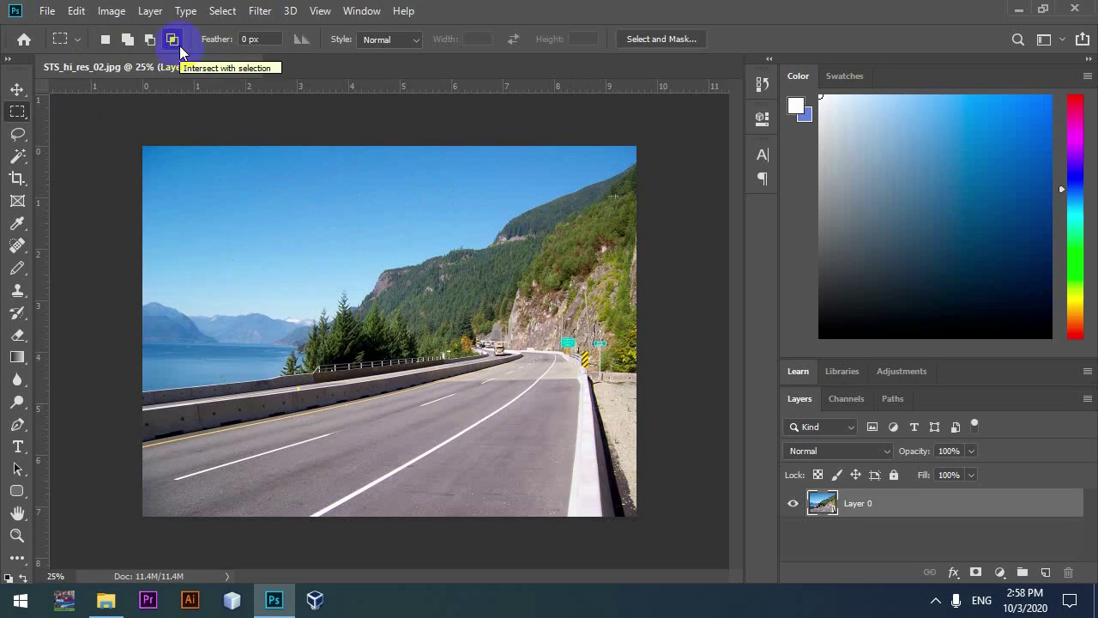
{"action": "left_click", "coordinate": [219, 226]}
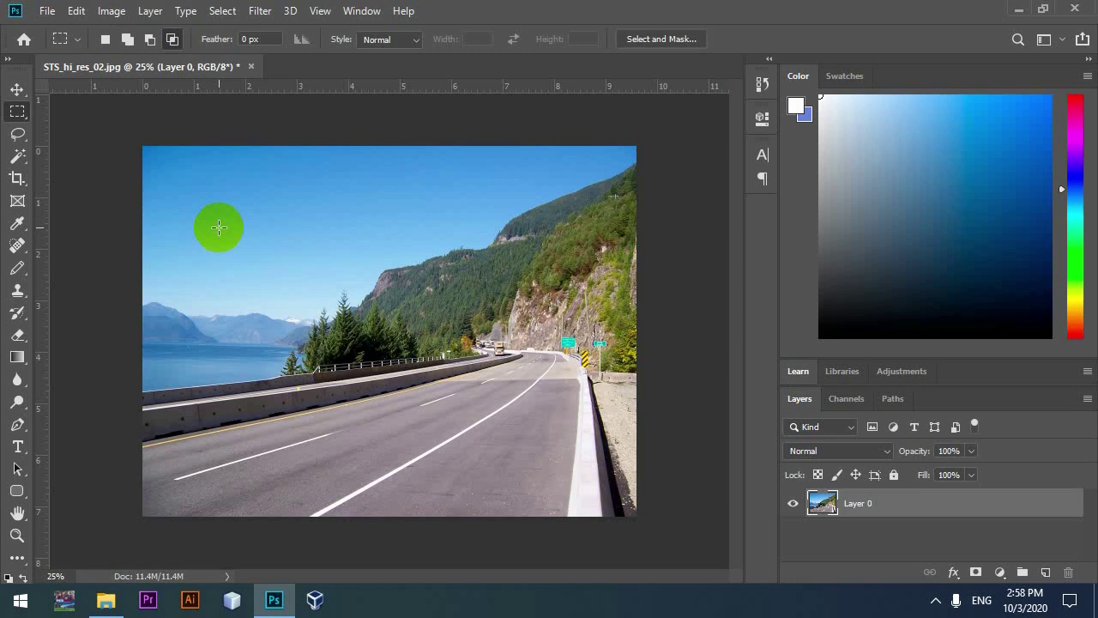
{"action": "right_click", "coordinate": [18, 111]}
{"action": "left_click", "coordinate": [111, 111]}
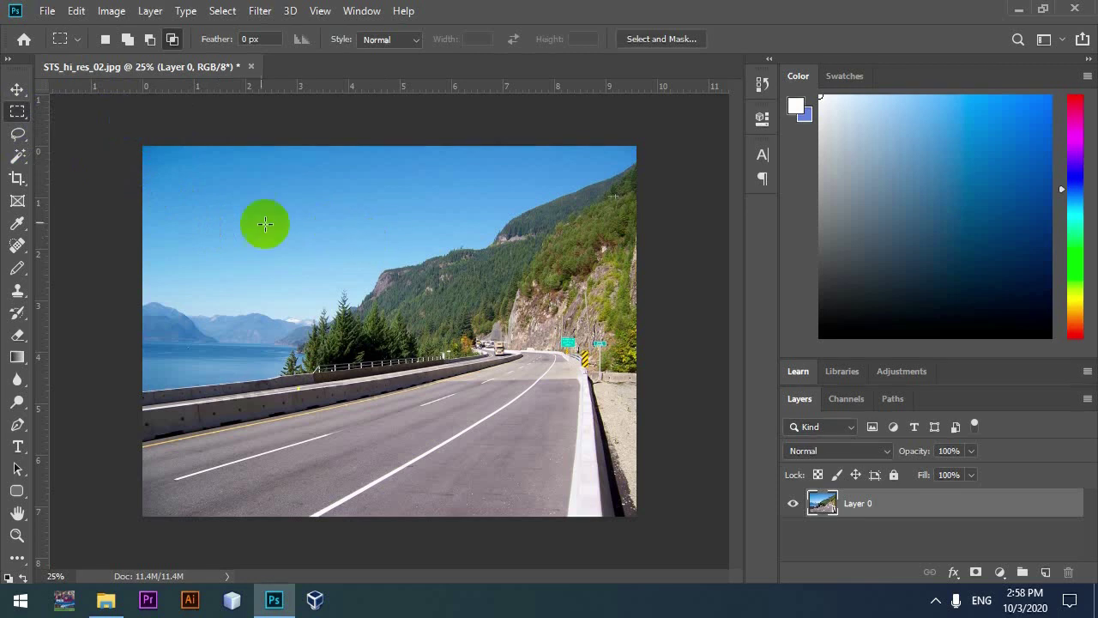
{"action": "left_click_drag", "start_coordinate": [211, 194], "coordinate": [521, 393]}
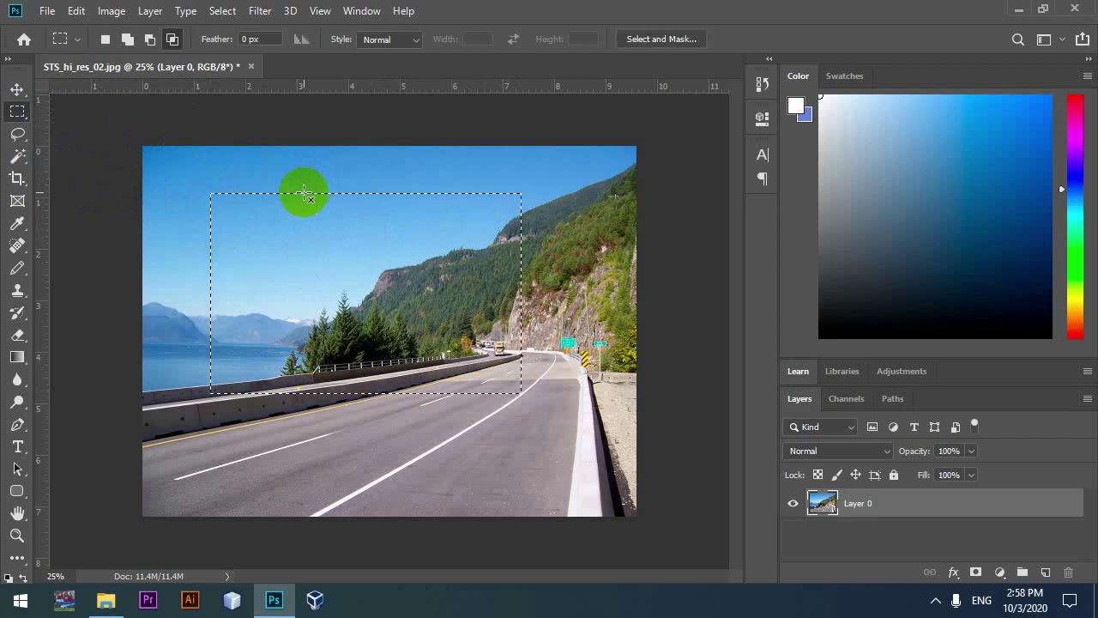
Select a small sky-and-mountain rectangle and add two more rectangles to it.
{"action": "left_click", "coordinate": [200, 249]}
{"action": "left_click_drag", "start_coordinate": [216, 226], "coordinate": [397, 340]}
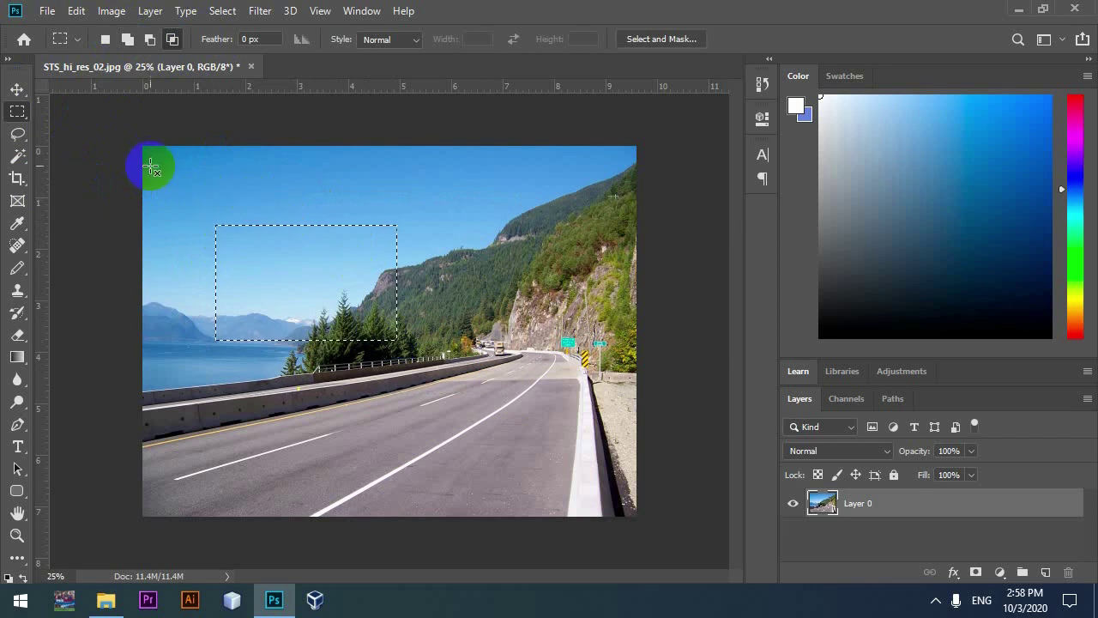
{"action": "left_click", "coordinate": [127, 38]}
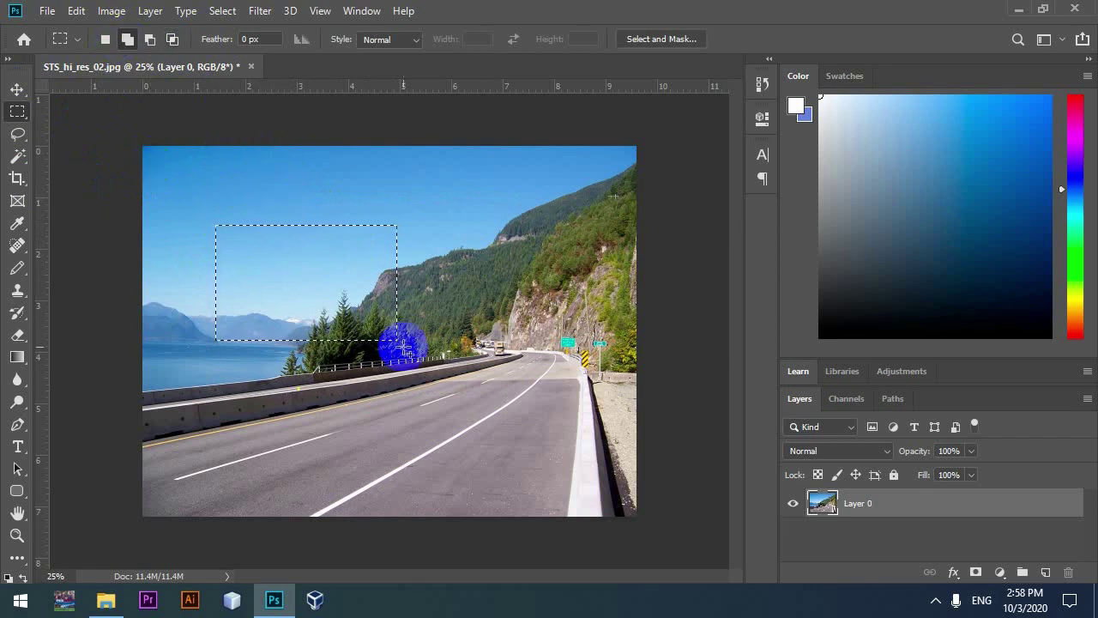
{"action": "left_click_drag", "start_coordinate": [250, 177], "coordinate": [318, 232]}
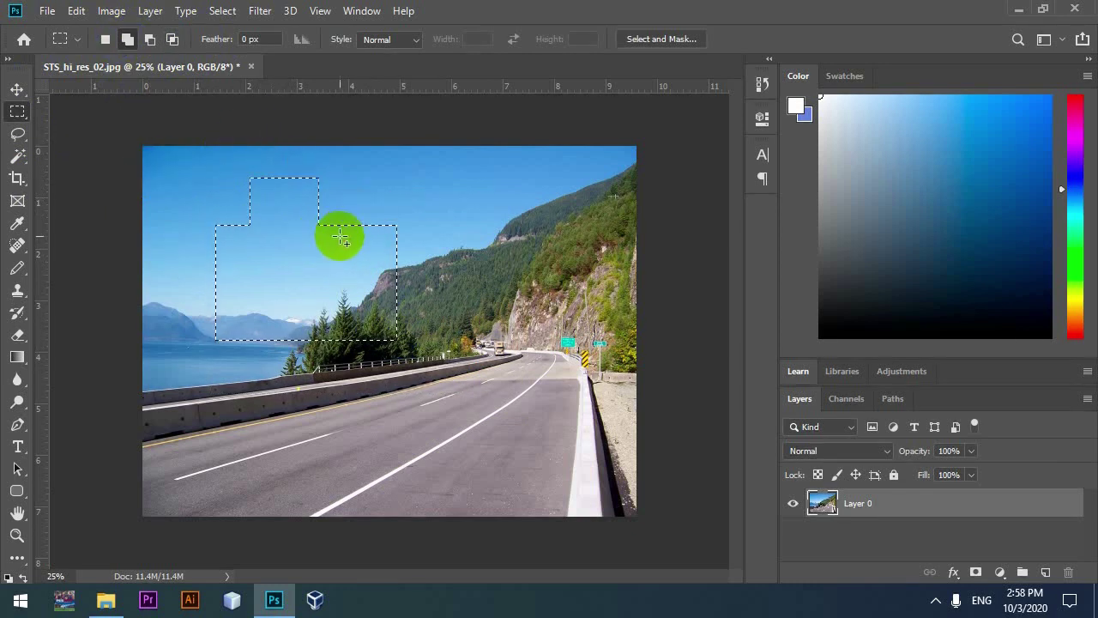
{"action": "left_click_drag", "start_coordinate": [388, 260], "coordinate": [448, 298]}
Subtract rectangles from the selection, including its raised top and a vertical strip.
{"action": "left_click", "coordinate": [148, 38]}
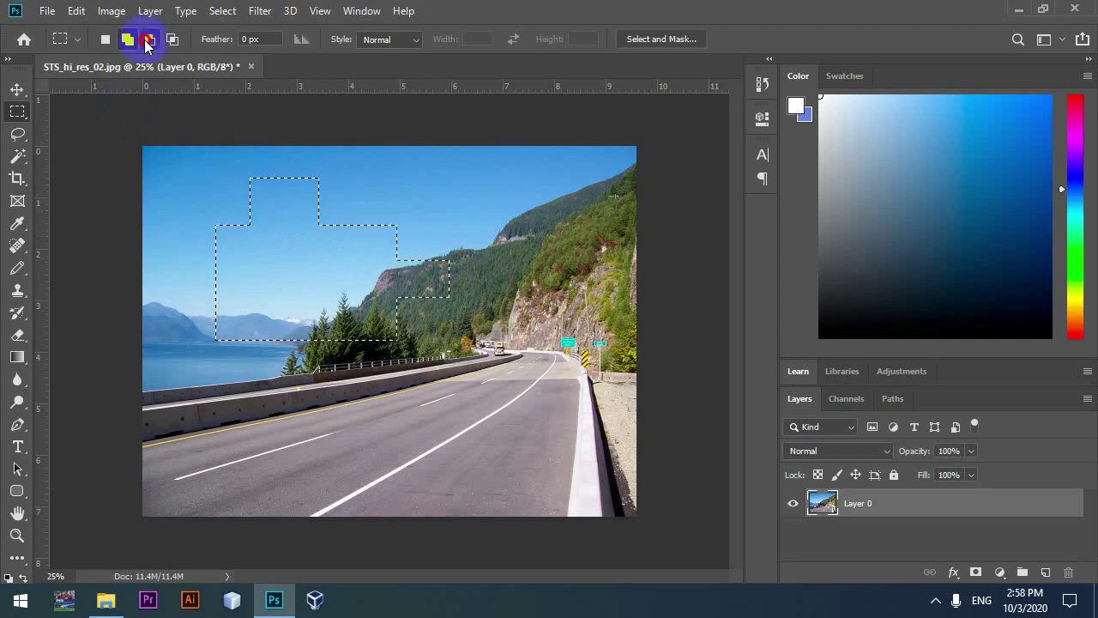
{"action": "mouse_move", "coordinate": [255, 314]}
{"action": "left_mouse_down"}
{"action": "mouse_move", "coordinate": [187, 329]}
{"action": "mouse_move", "coordinate": [363, 424]}
{"action": "left_mouse_up"}
{"action": "left_click_drag", "start_coordinate": [274, 249], "coordinate": [299, 230]}
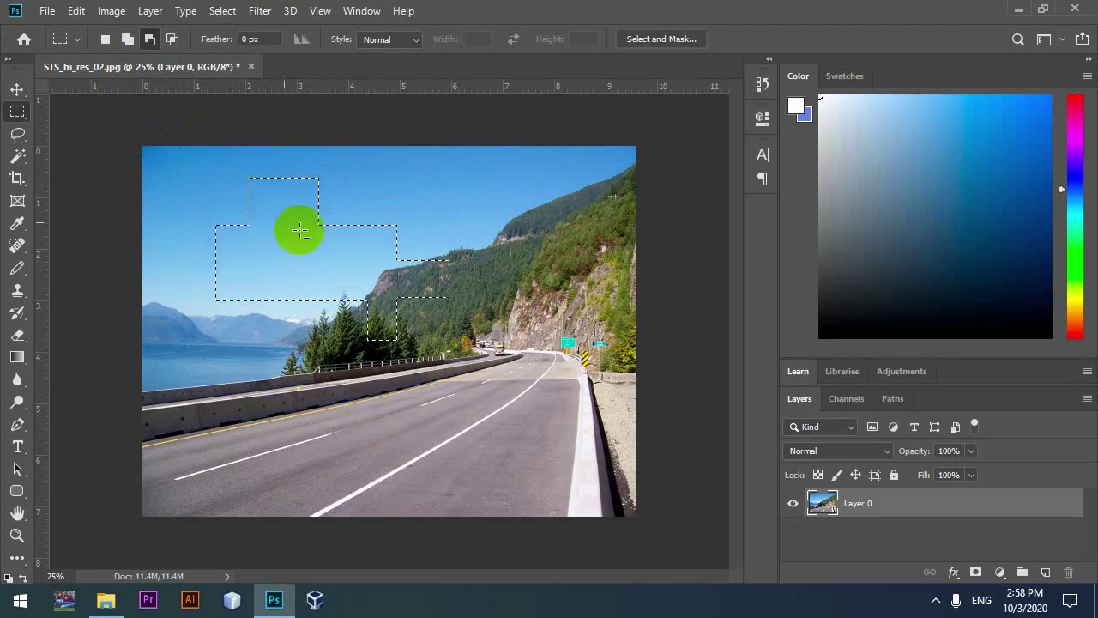
{"action": "left_click_drag", "start_coordinate": [201, 163], "coordinate": [464, 214]}
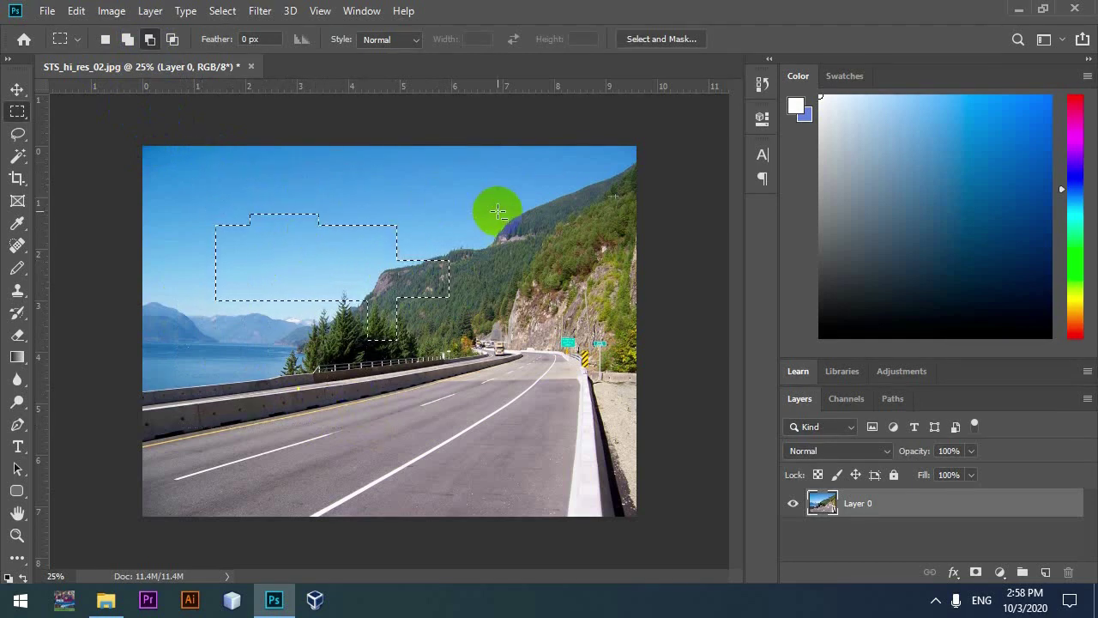
{"action": "mouse_move", "coordinate": [296, 374]}
{"action": "left_mouse_down"}
{"action": "mouse_move", "coordinate": [274, 194]}
{"action": "mouse_move", "coordinate": [381, 288]}
{"action": "mouse_move", "coordinate": [478, 271]}
{"action": "left_mouse_up"}
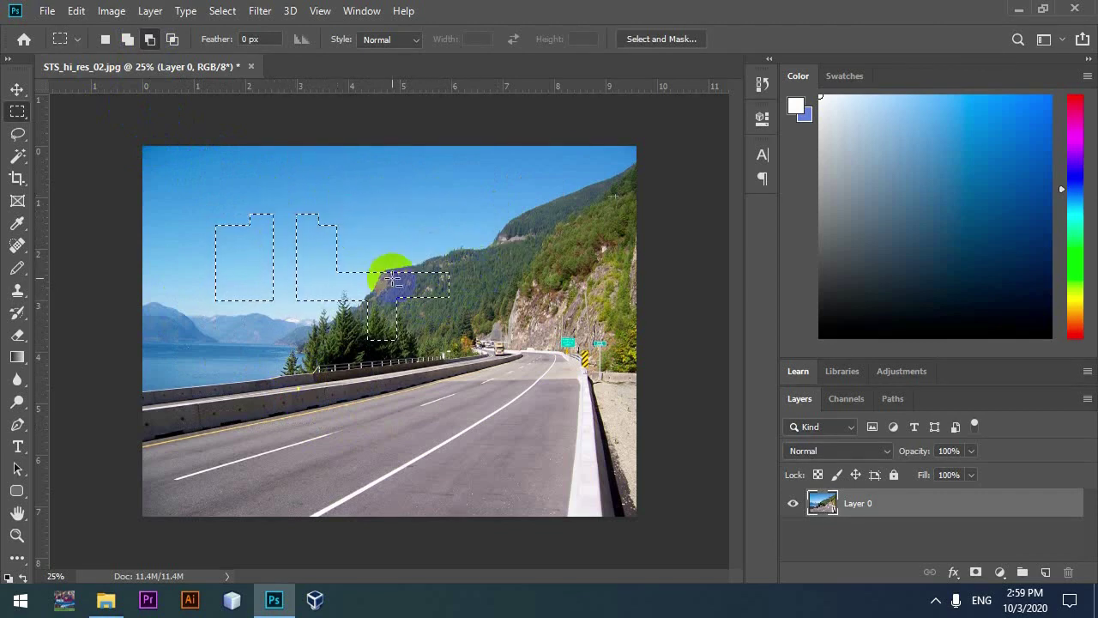
Intersect the selection with a thin rectangle, then clear the selection.
{"action": "key", "text": "shift+alt"}
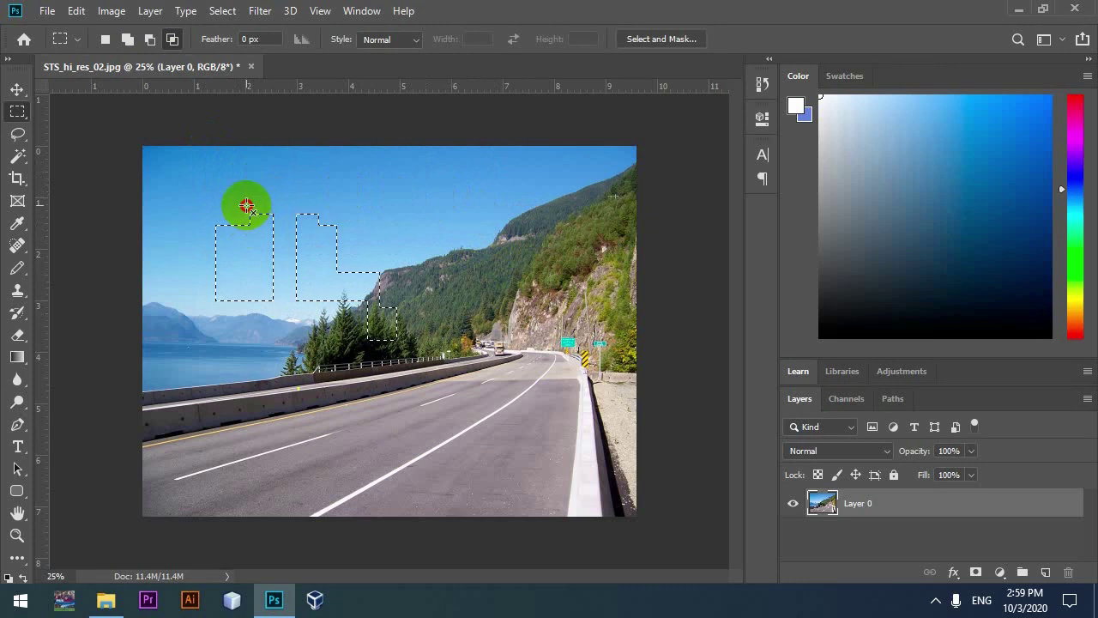
{"action": "left_click_drag", "start_coordinate": [246, 206], "coordinate": [373, 233]}
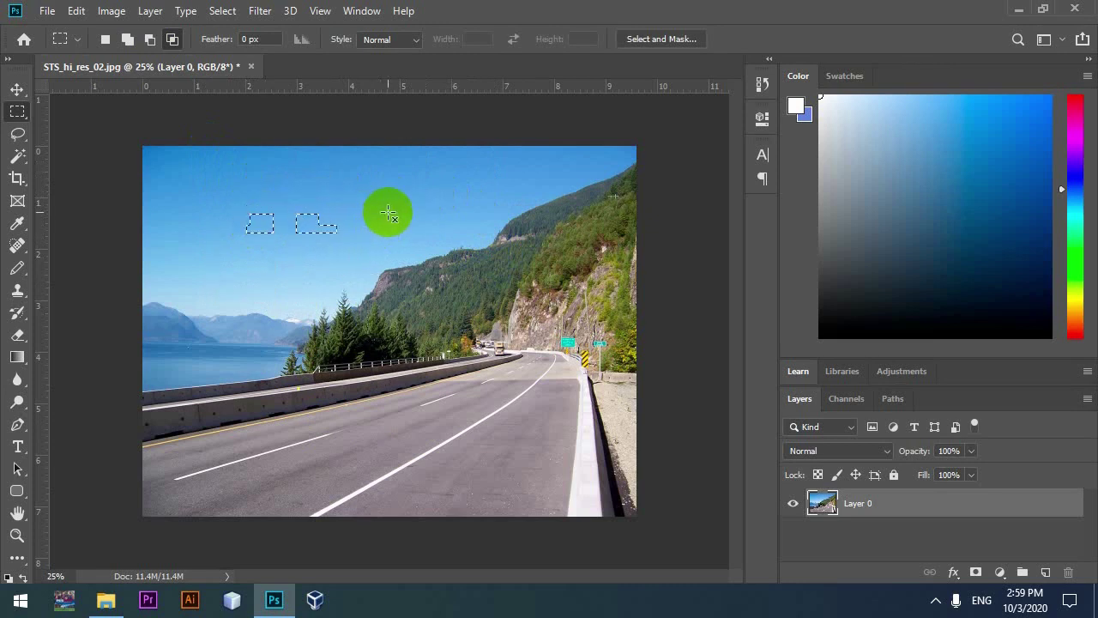
{"action": "left_click", "coordinate": [250, 126]}
{"action": "right_click", "coordinate": [11, 113]}
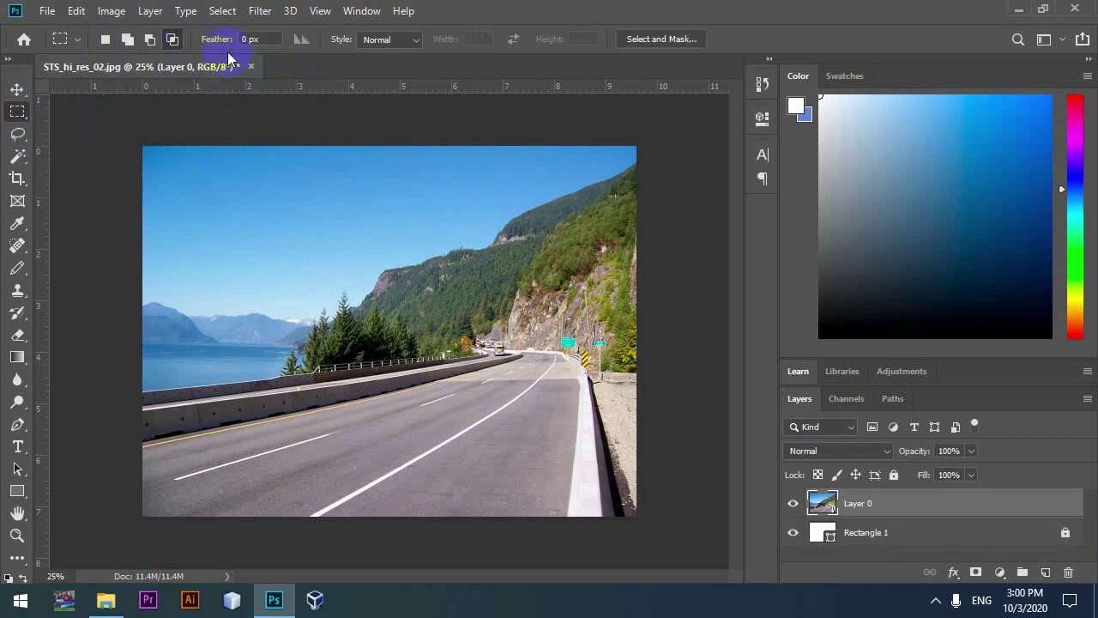
Delete a hard-edged sky rectangle at 0 px feather, undo it, and set Feather to 50 px.
{"action": "left_click", "coordinate": [242, 38]}
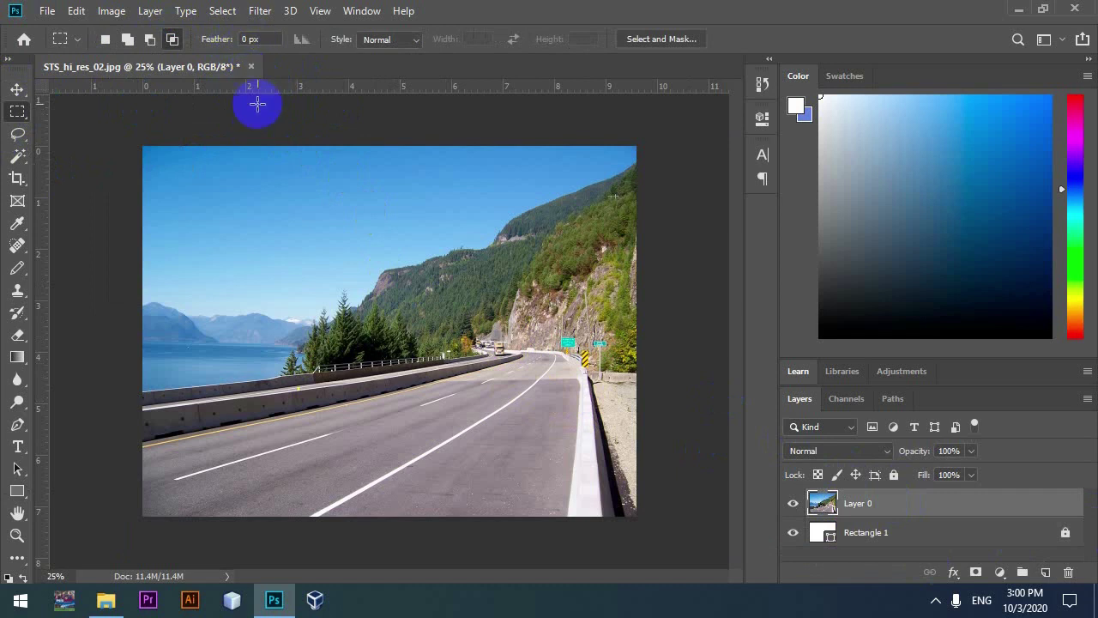
{"action": "left_click", "coordinate": [262, 155]}
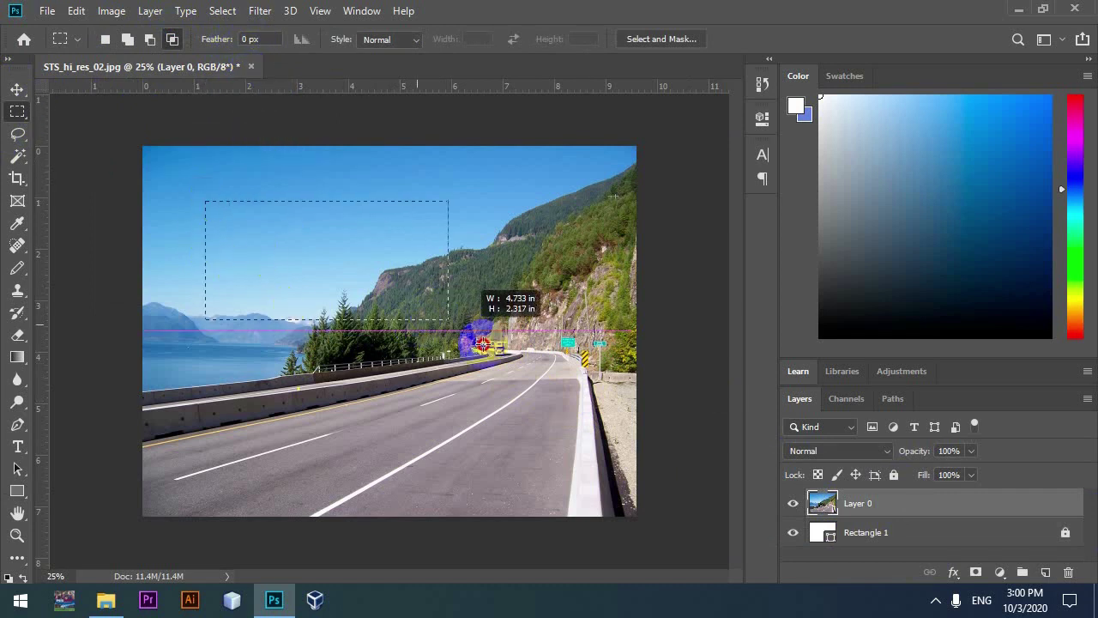
{"action": "left_click_drag", "start_coordinate": [205, 200], "coordinate": [488, 348]}
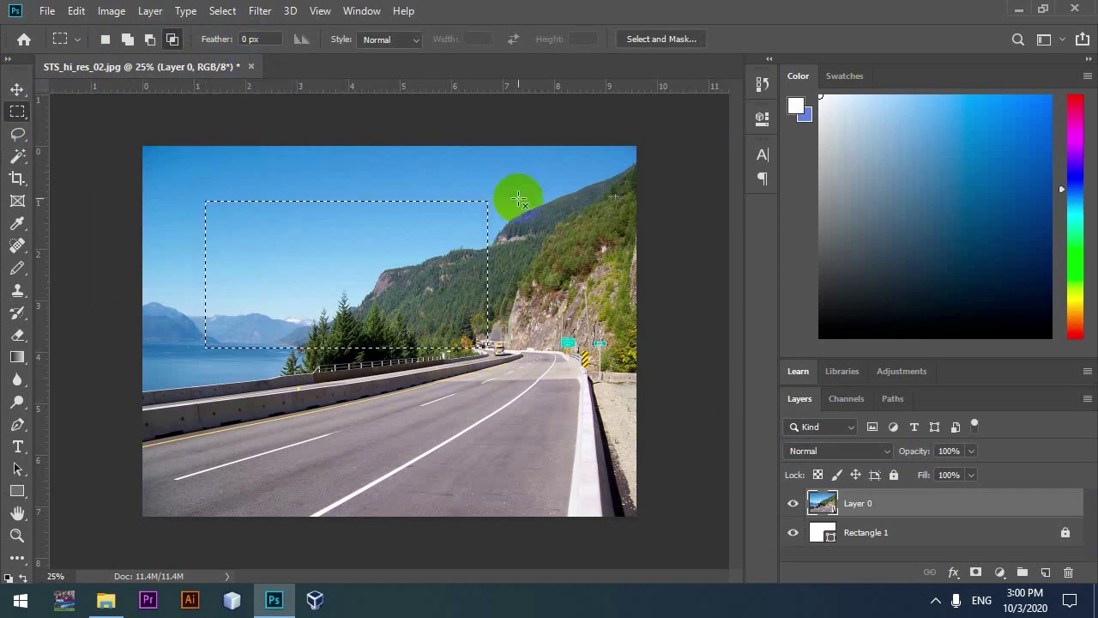
{"action": "key", "text": "Delete"}
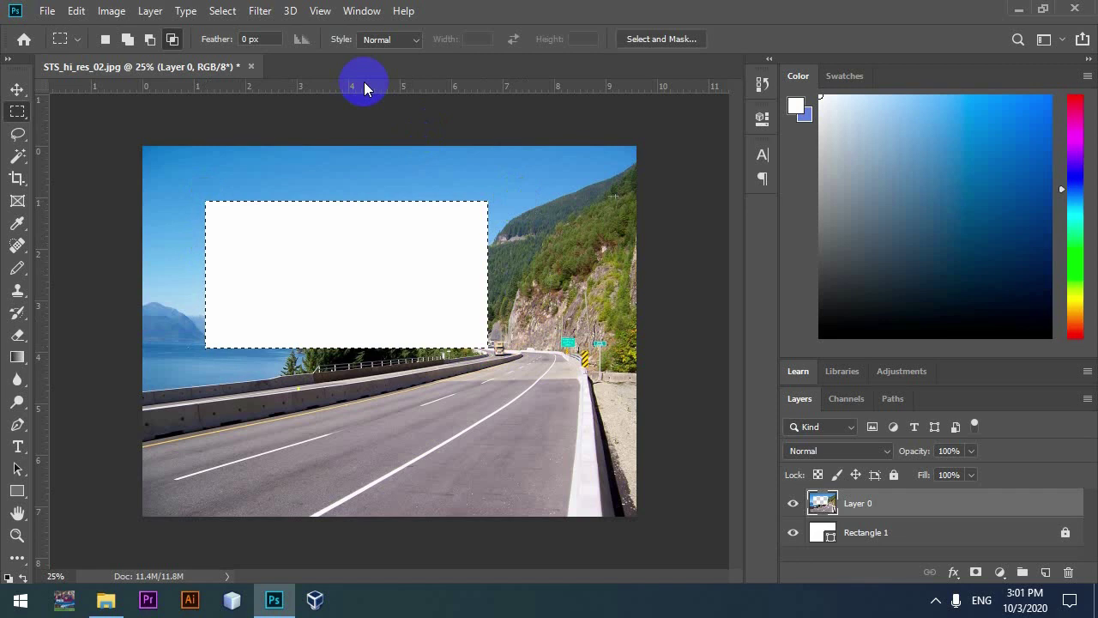
{"action": "key", "text": "Delete"}
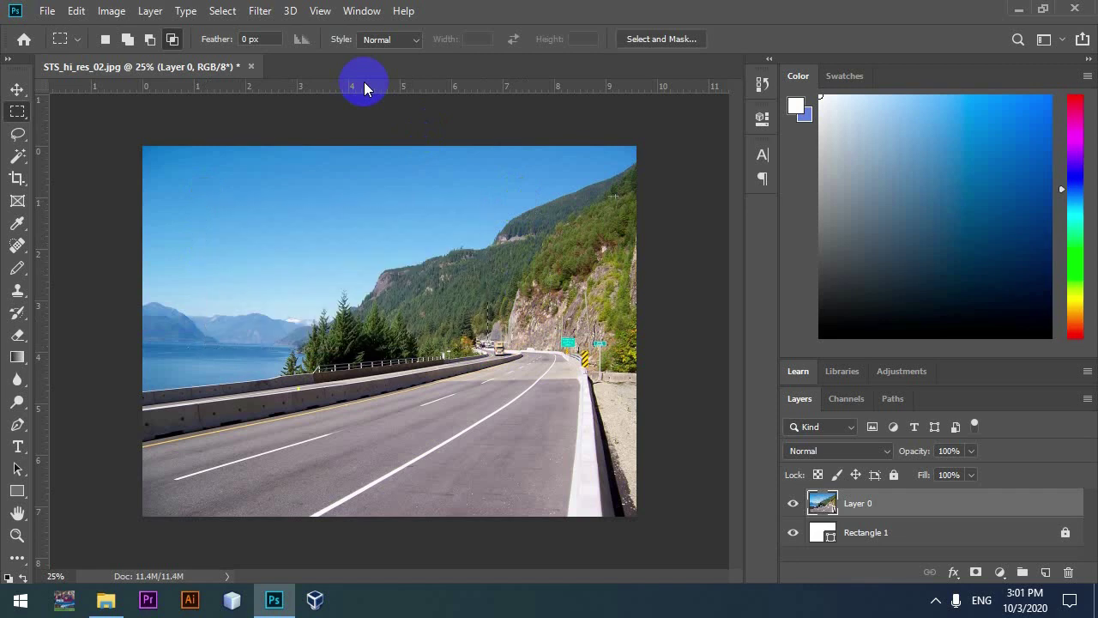
{"action": "left_click", "coordinate": [208, 49]}
{"action": "type", "text": "50"}
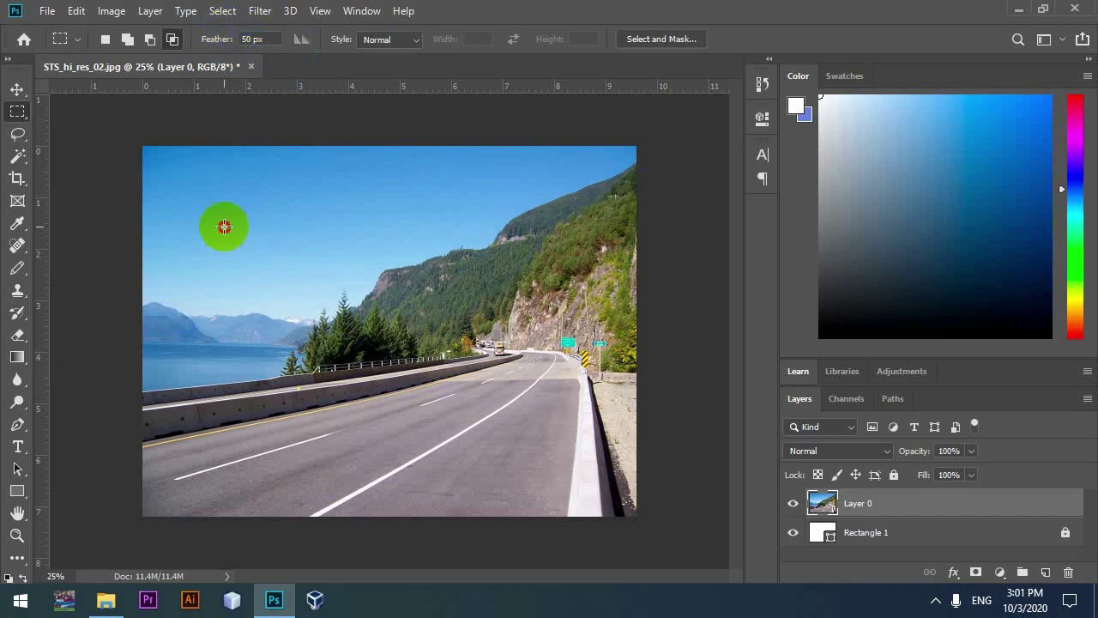
{"action": "left_click_drag", "start_coordinate": [224, 227], "coordinate": [488, 433]}
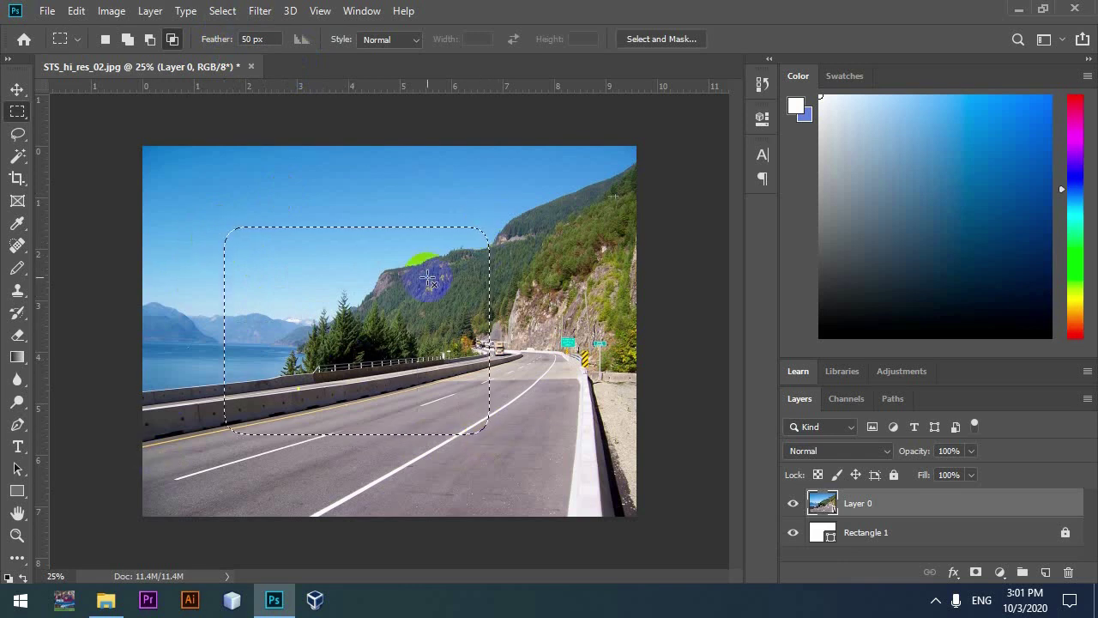
{"action": "key", "text": "Delete"}
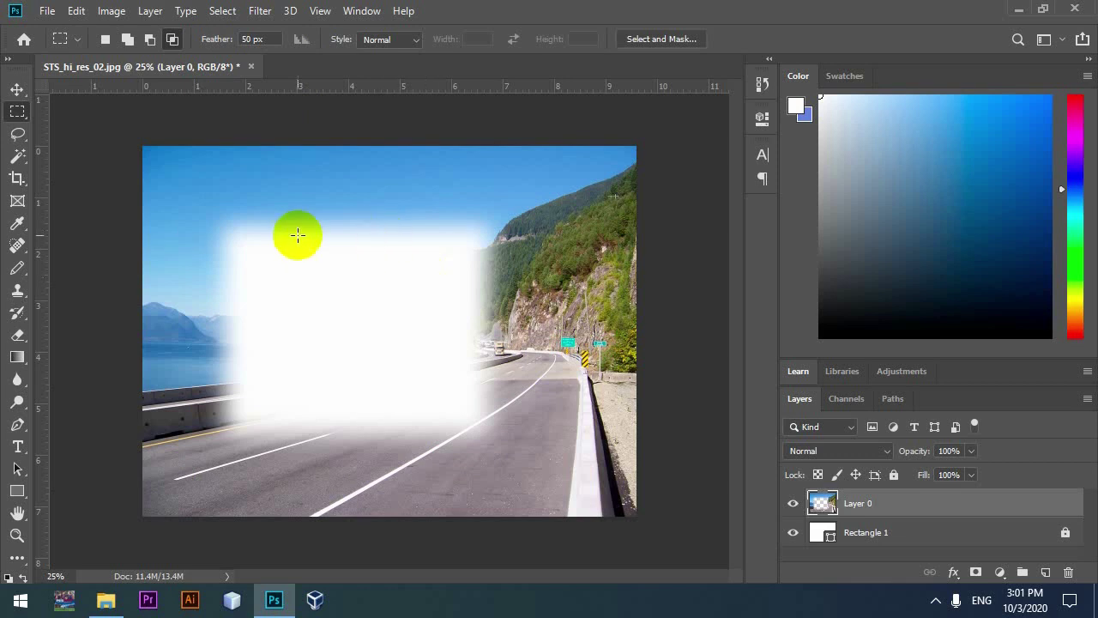
{"action": "left_click", "coordinate": [363, 197]}
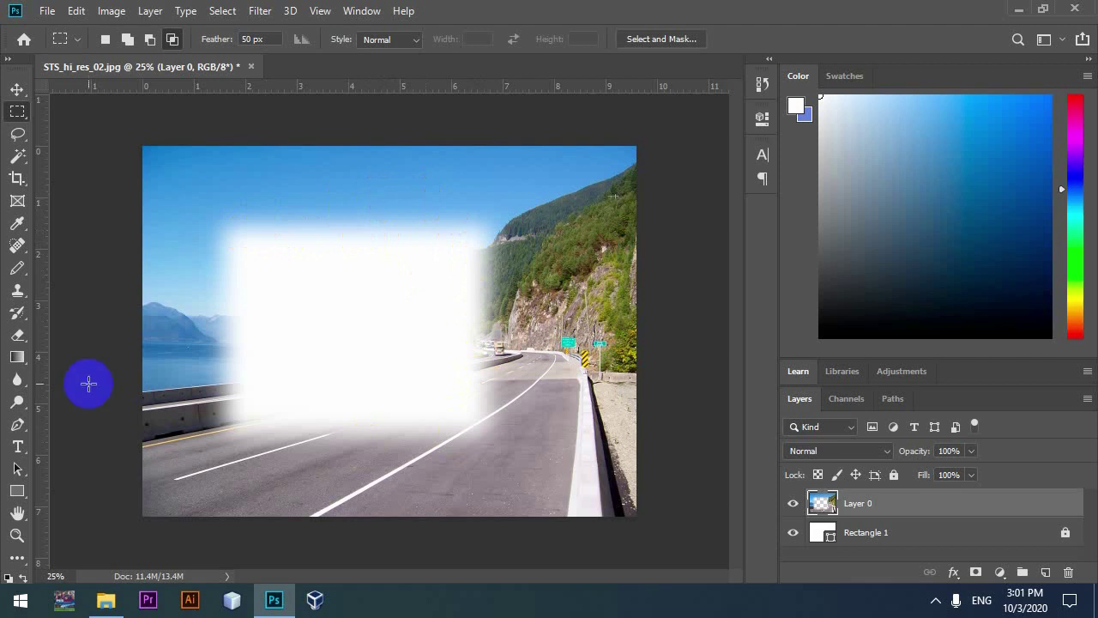
{"action": "left_click", "coordinate": [385, 211]}
{"action": "key", "text": "ctrl+z"}
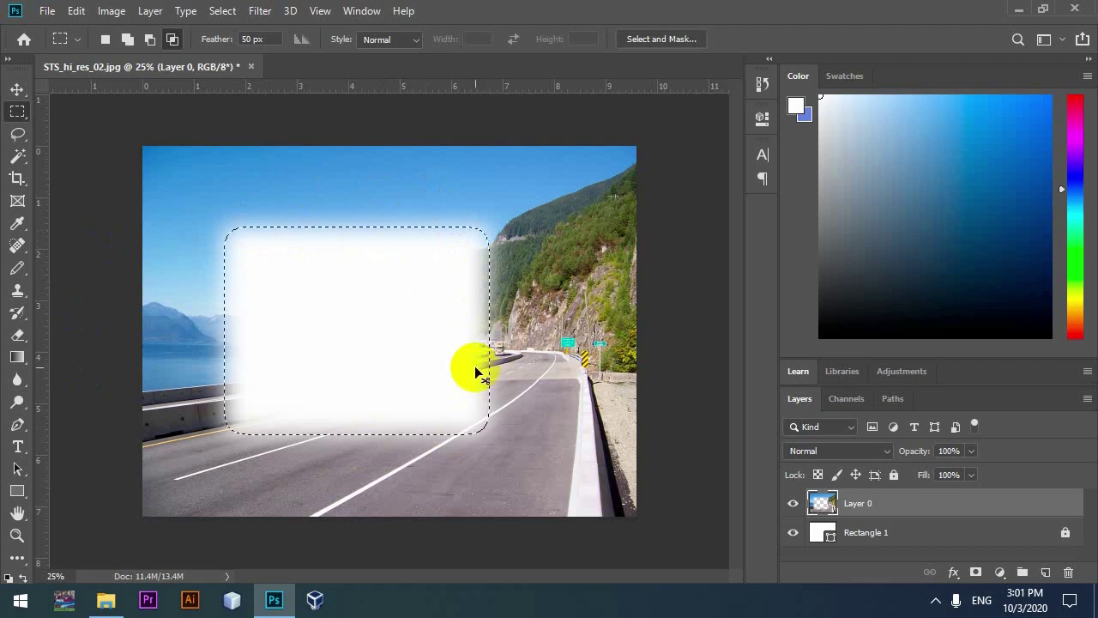
{"action": "key", "text": "ctrl+z"}
{"action": "left_click", "coordinate": [476, 365]}
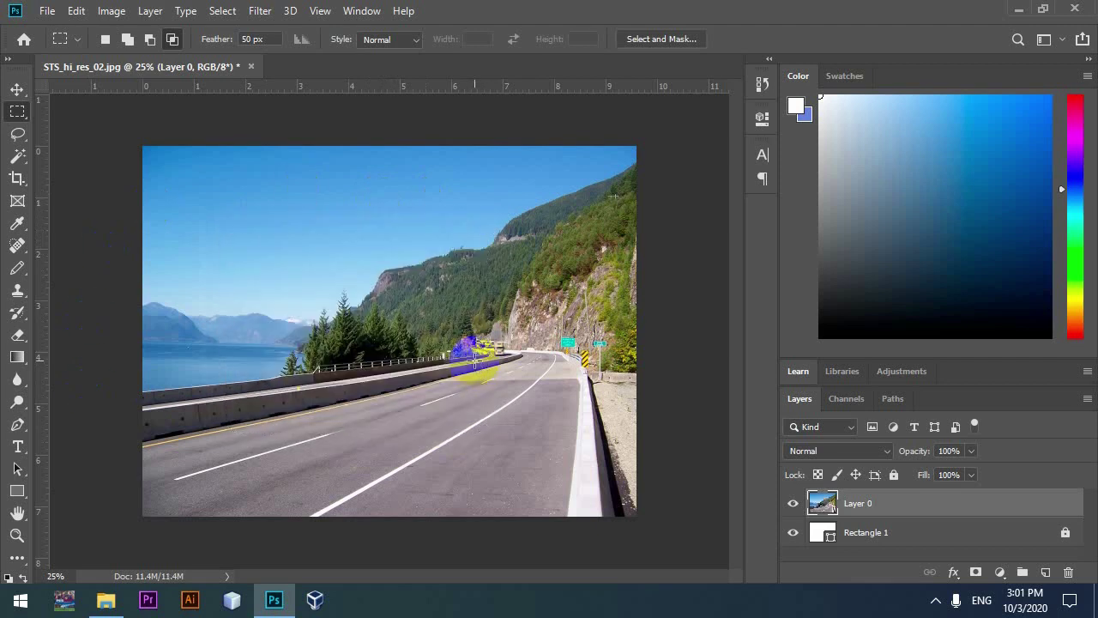
Drag the ucl bannoni ball image from Practical Images onto the Photoshop document.
{"action": "left_click", "coordinate": [120, 600]}
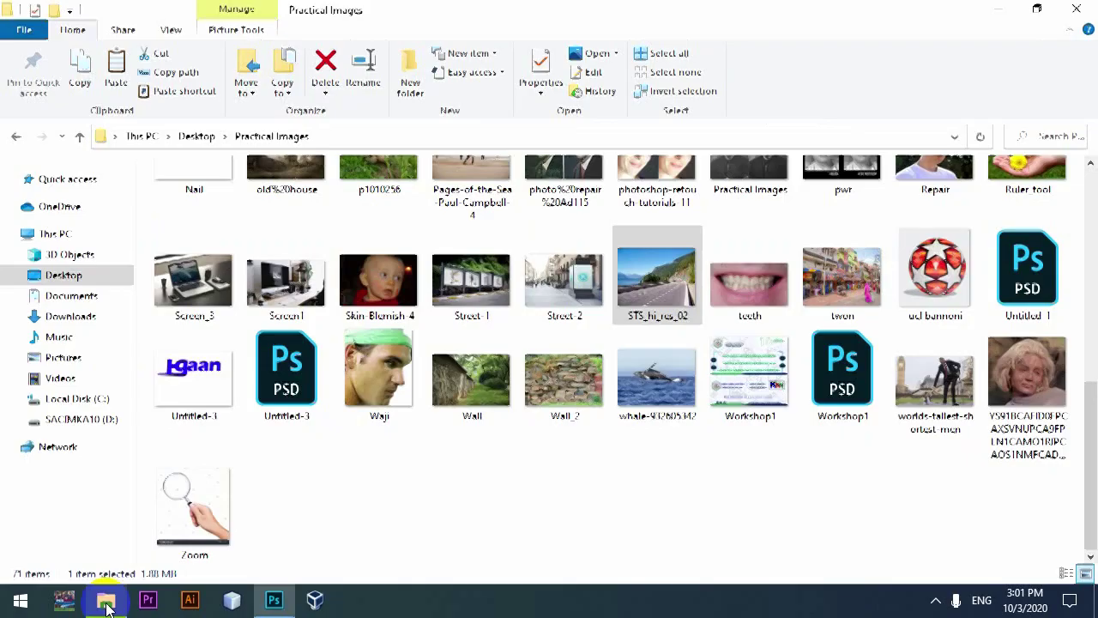
{"action": "scroll", "coordinate": [1095, 373], "scroll_direction": "up", "scroll_amount": 3}
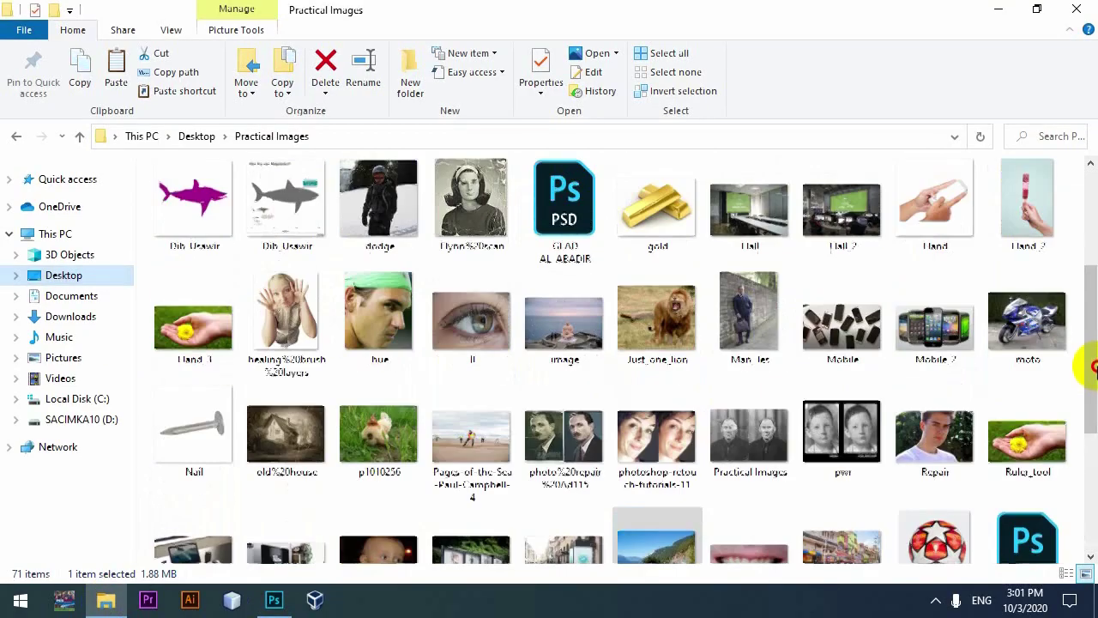
{"action": "mouse_move", "coordinate": [939, 523]}
{"action": "left_mouse_down"}
{"action": "mouse_move", "coordinate": [247, 559]}
{"action": "mouse_move", "coordinate": [323, 410]}
{"action": "mouse_move", "coordinate": [328, 379]}
{"action": "left_mouse_up"}
Position the ucl bannoni ball on the lower road at about 115% and commit.
{"action": "left_click_drag", "start_coordinate": [357, 309], "coordinate": [370, 407]}
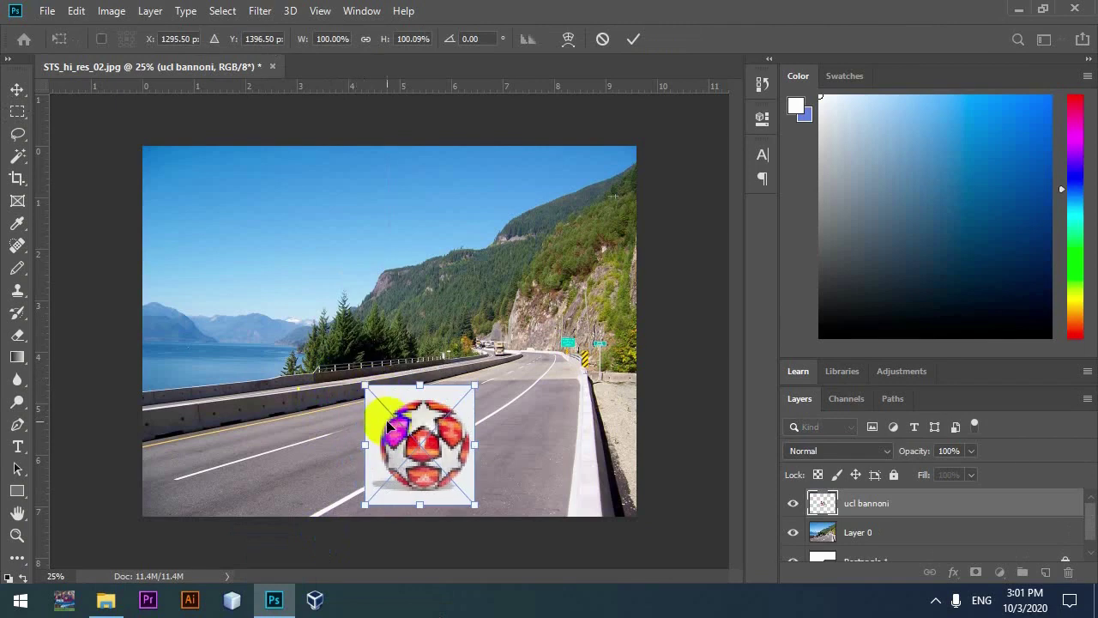
{"action": "left_click_drag", "start_coordinate": [349, 368], "coordinate": [335, 330]}
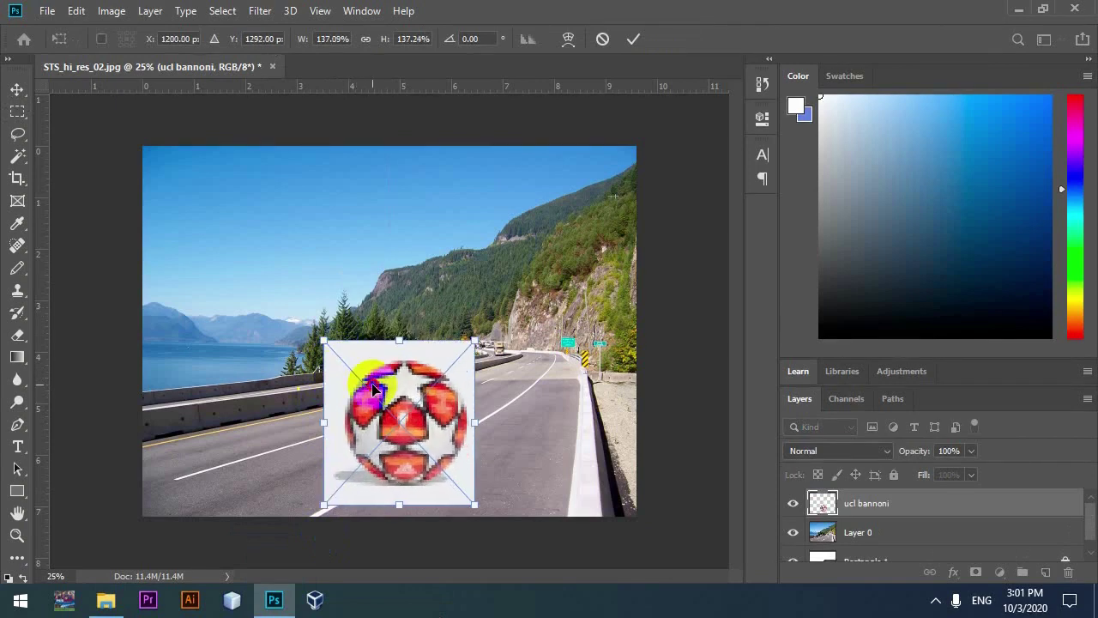
{"action": "left_click_drag", "start_coordinate": [374, 386], "coordinate": [395, 407]}
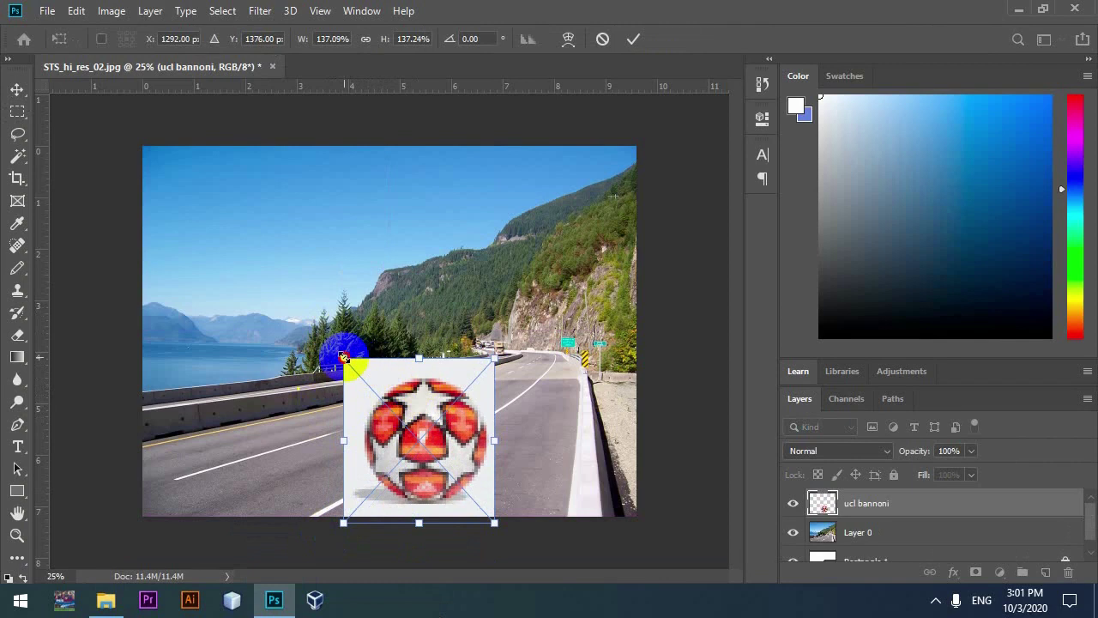
{"action": "left_click_drag", "start_coordinate": [344, 359], "coordinate": [355, 371]}
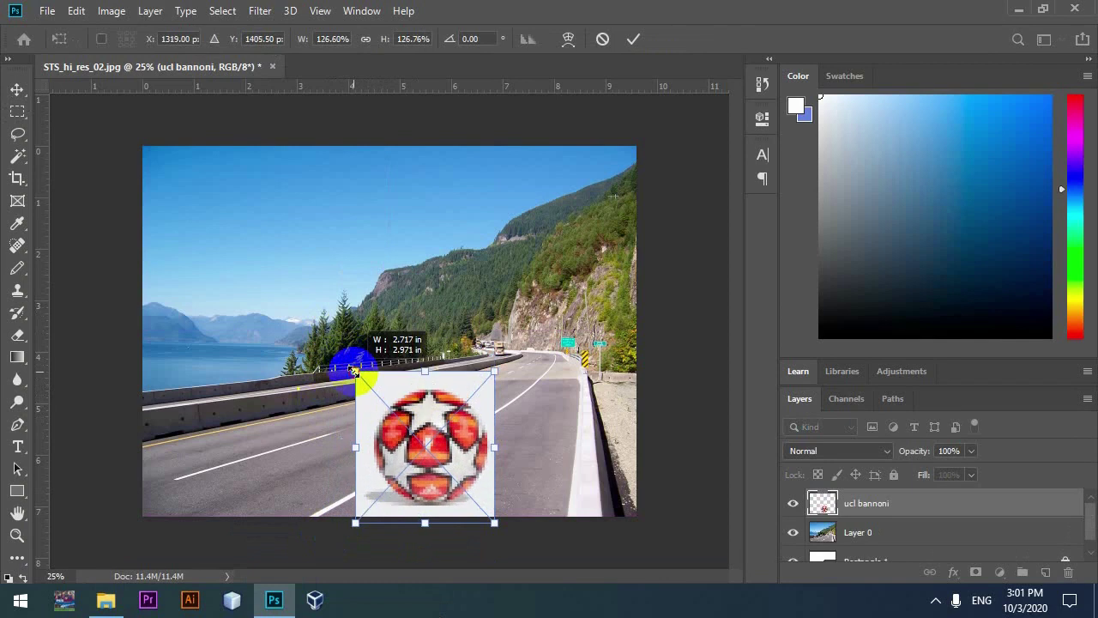
{"action": "left_click_drag", "start_coordinate": [354, 370], "coordinate": [369, 386]}
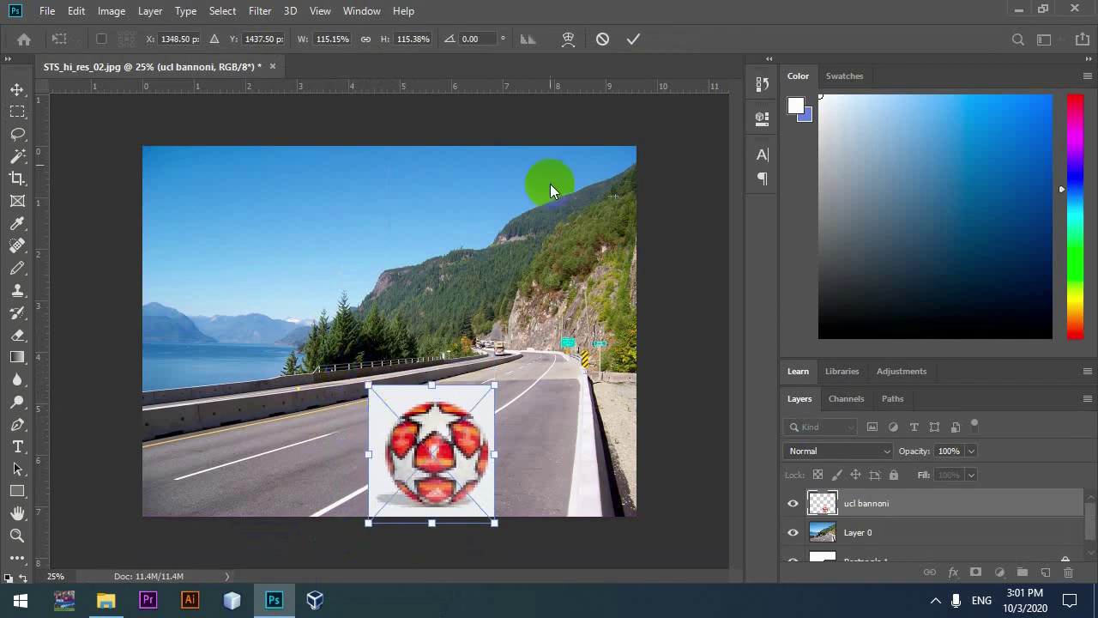
{"action": "left_click", "coordinate": [633, 39]}
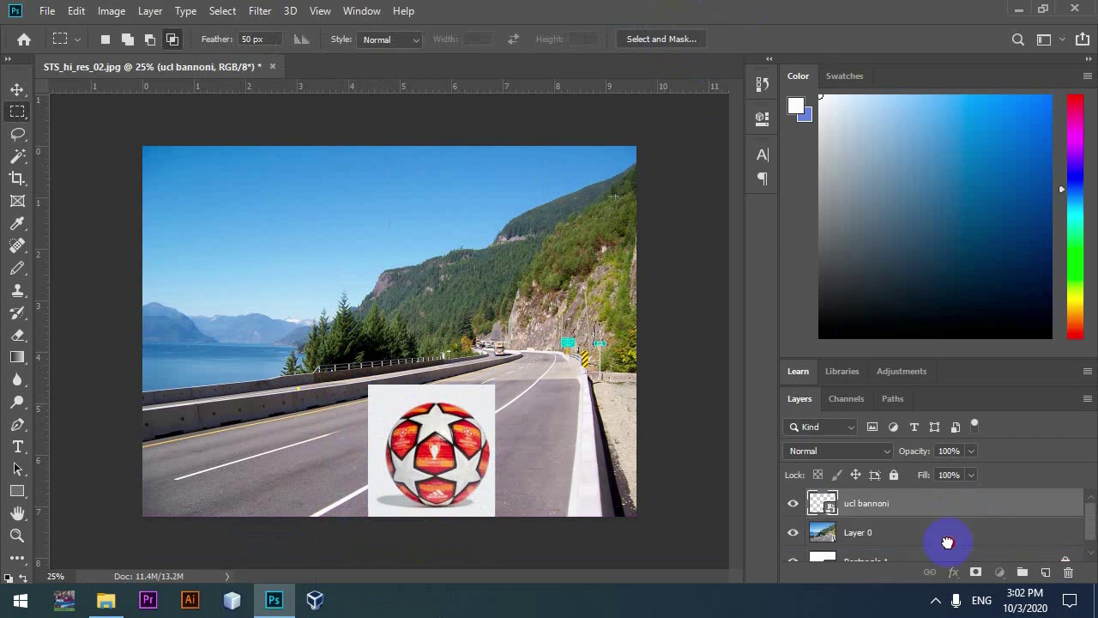
Move Layer 0 above ucl bannoni and try, then drop, a feathered road rectangle.
{"action": "left_click_drag", "start_coordinate": [948, 542], "coordinate": [824, 496]}
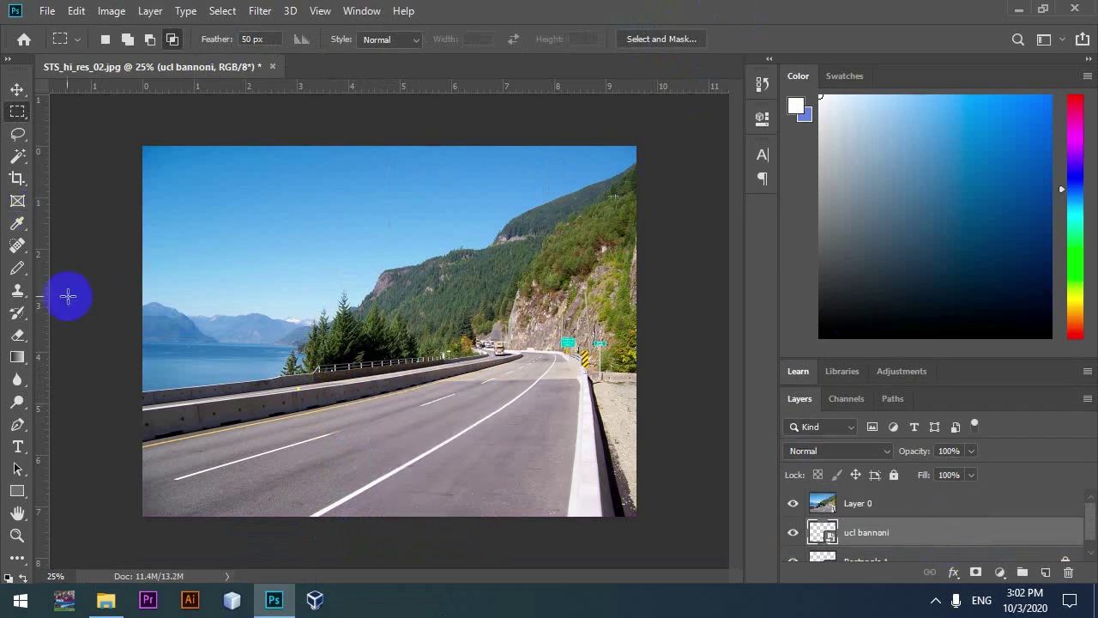
{"action": "right_click", "coordinate": [18, 112]}
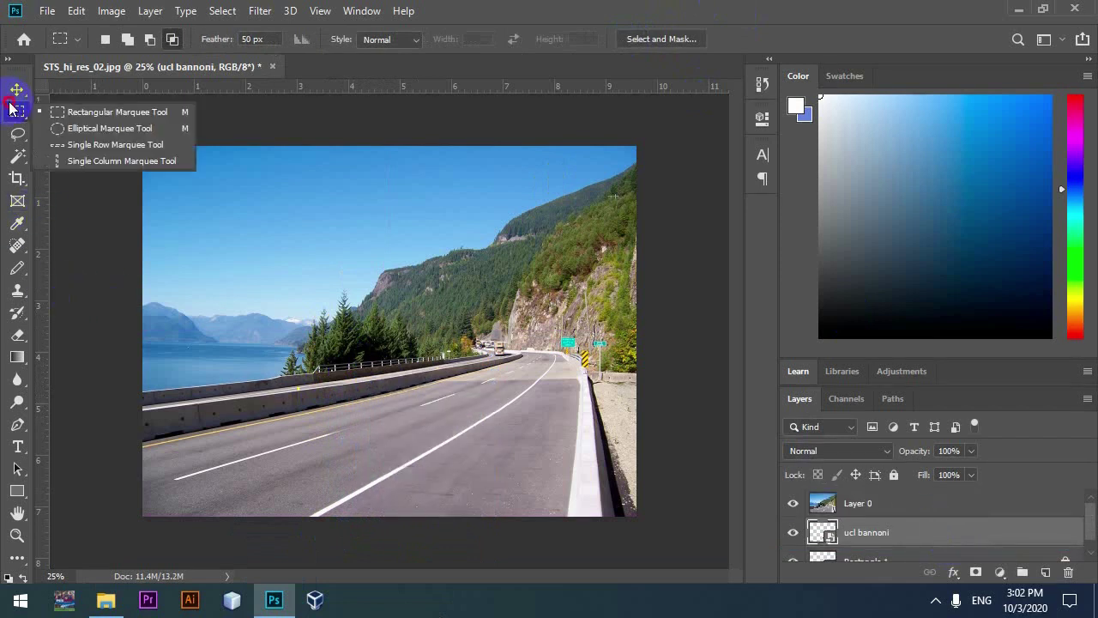
{"action": "left_click", "coordinate": [116, 111]}
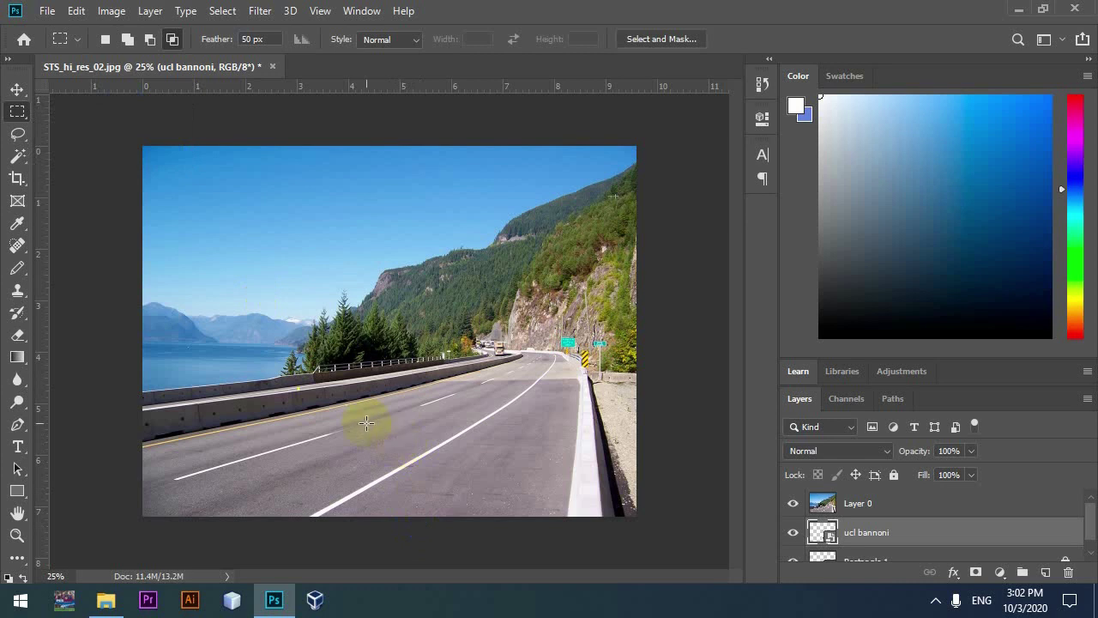
{"action": "left_click_drag", "start_coordinate": [367, 423], "coordinate": [459, 491]}
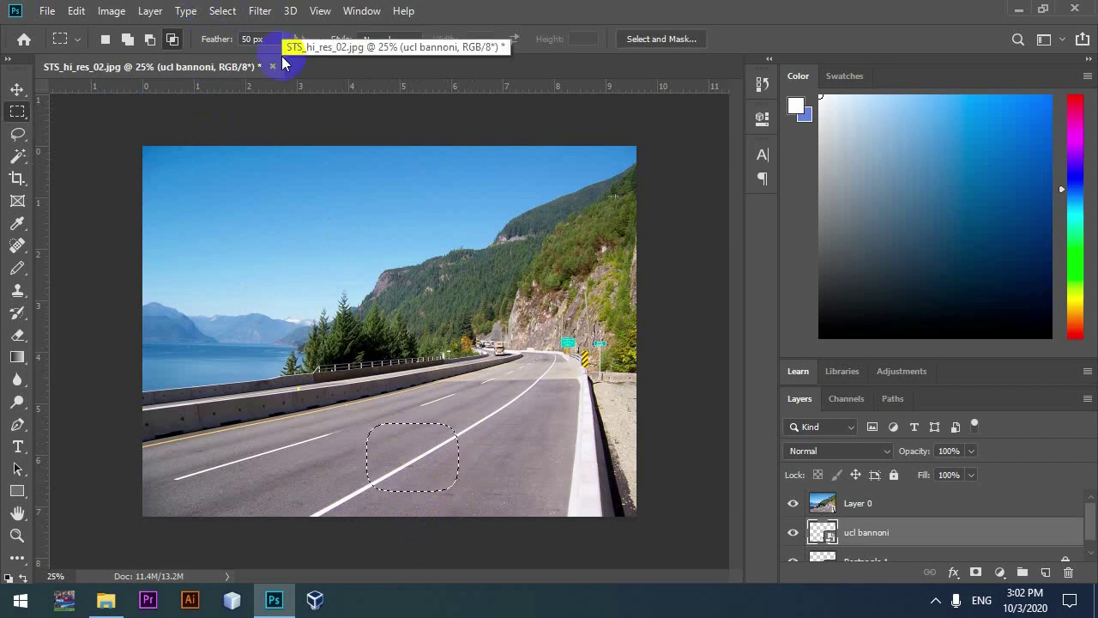
{"action": "key", "text": "ctrl+d"}
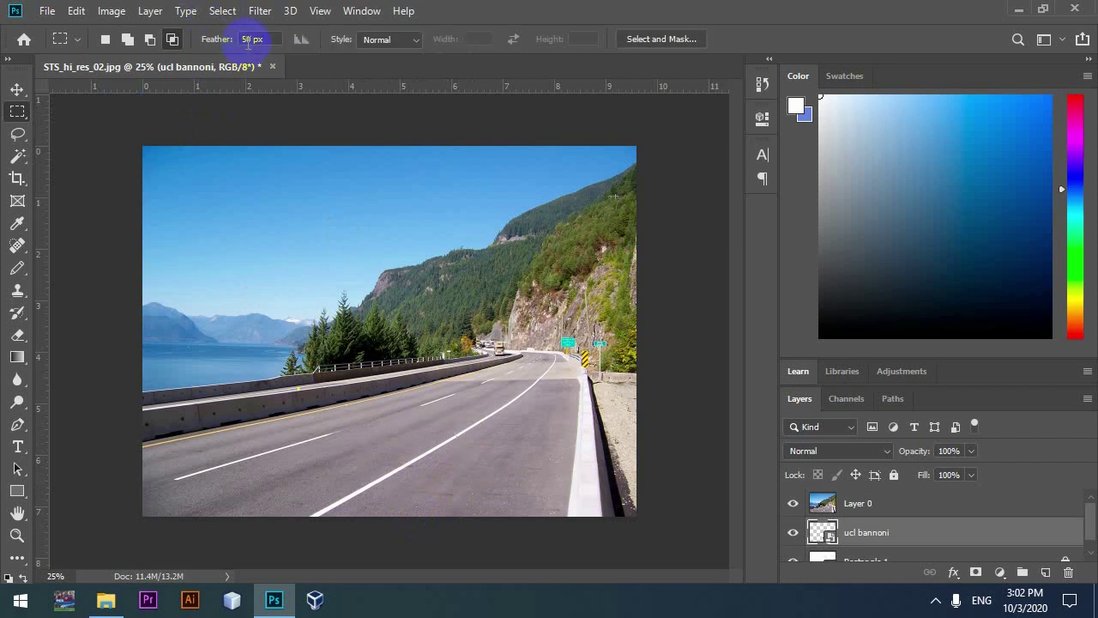
Select a 0 px feathered rectangle on the lower road and press Delete.
{"action": "left_click", "coordinate": [254, 38]}
{"action": "type", "text": "0"}
{"action": "left_click", "coordinate": [325, 358]}
{"action": "left_click_drag", "start_coordinate": [392, 428], "coordinate": [483, 499]}
{"action": "key", "text": "Delete"}
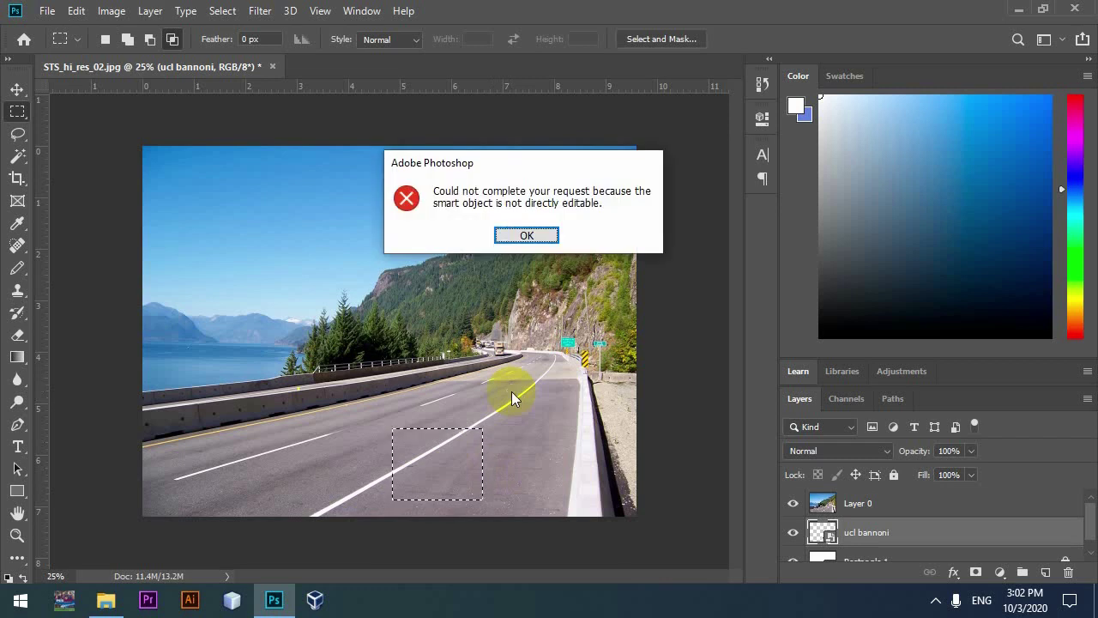
Paste the ball into the road selection, then undo the hard-edged result.
{"action": "key", "text": "Return"}
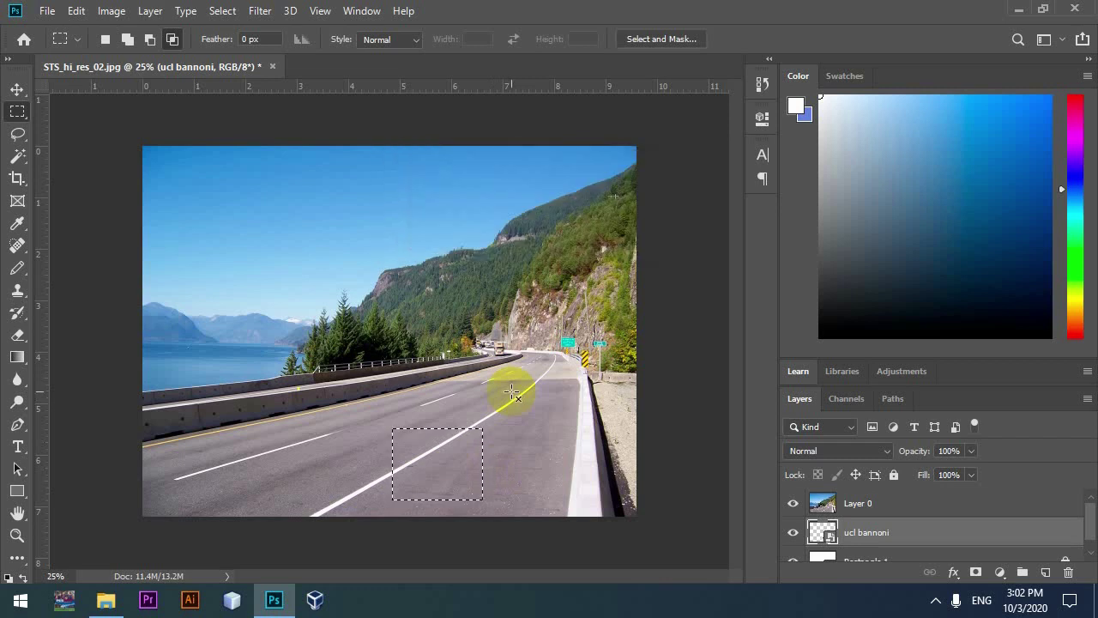
{"action": "left_click", "coordinate": [906, 509]}
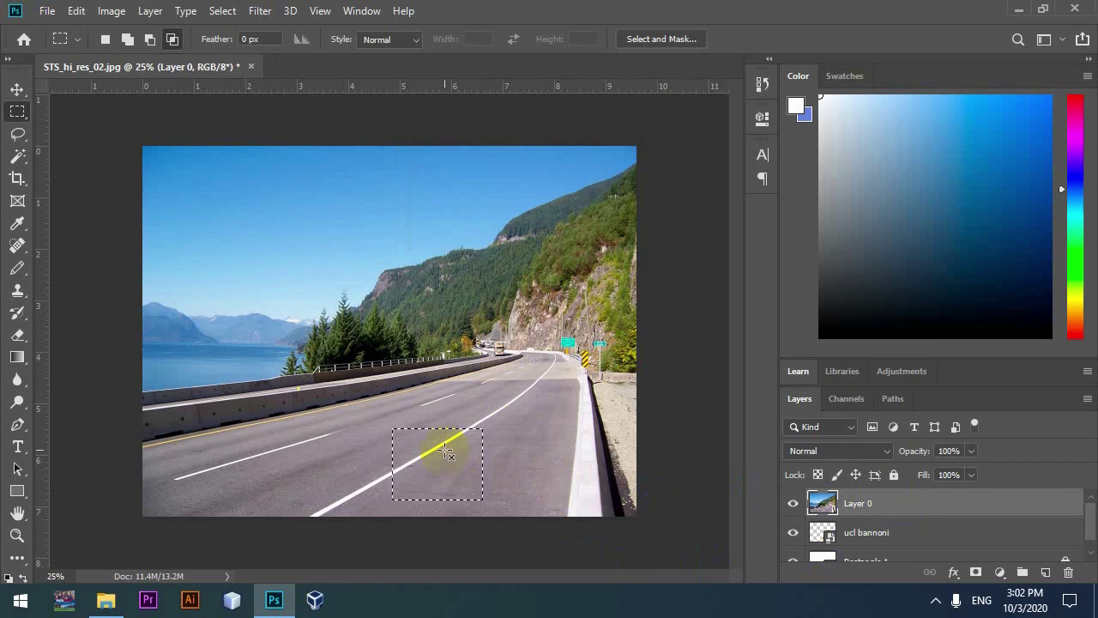
{"action": "key", "text": "ctrl+v"}
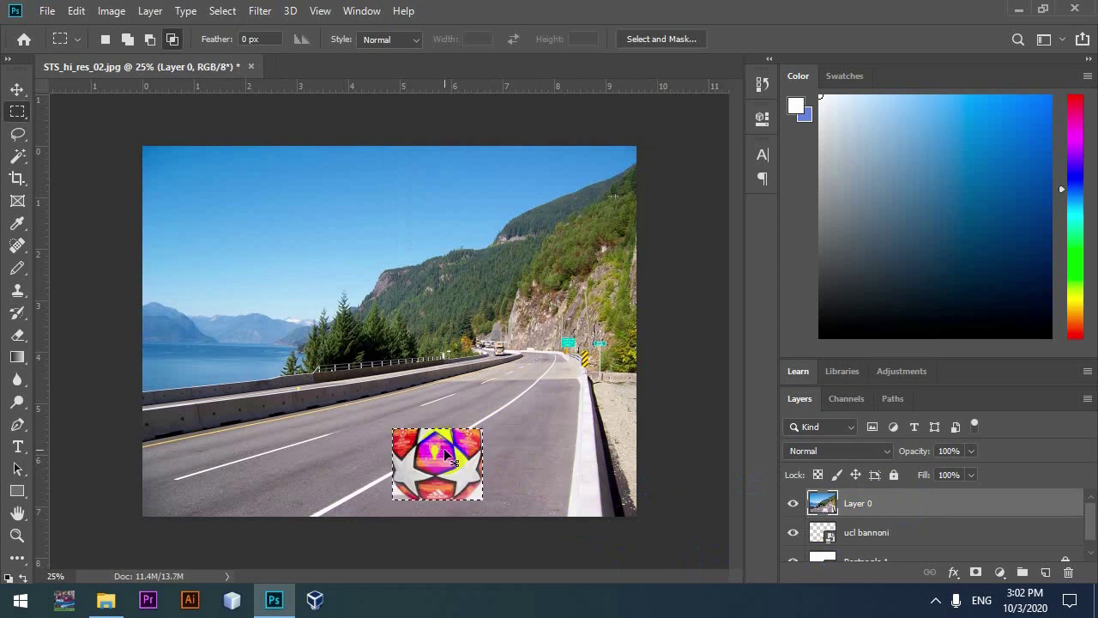
{"action": "left_click", "coordinate": [637, 459]}
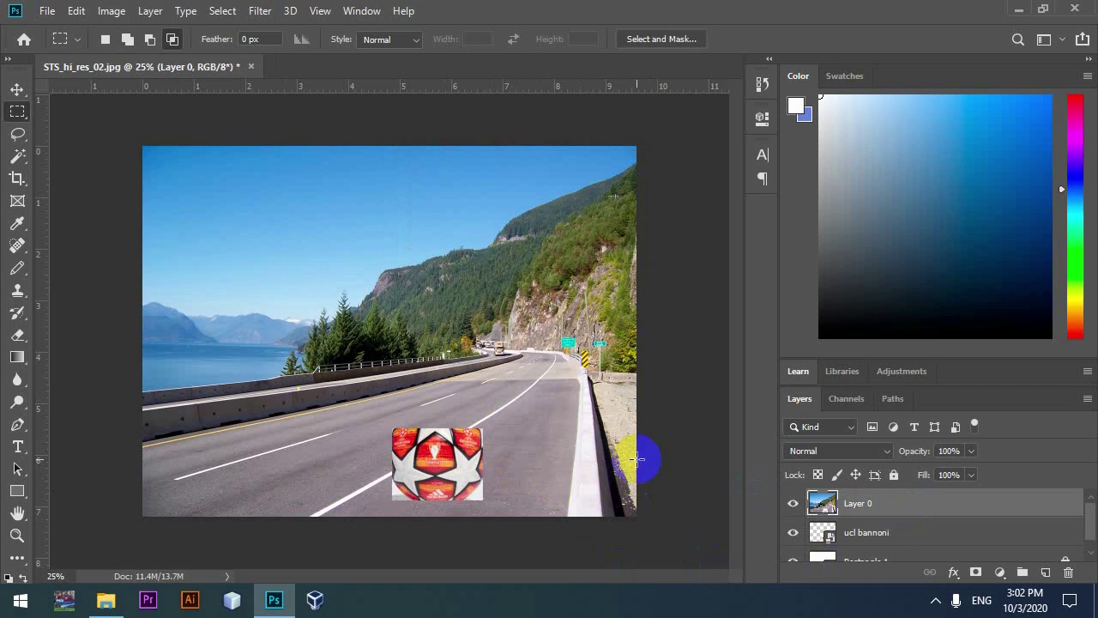
{"action": "key", "text": "ctrl+z"}
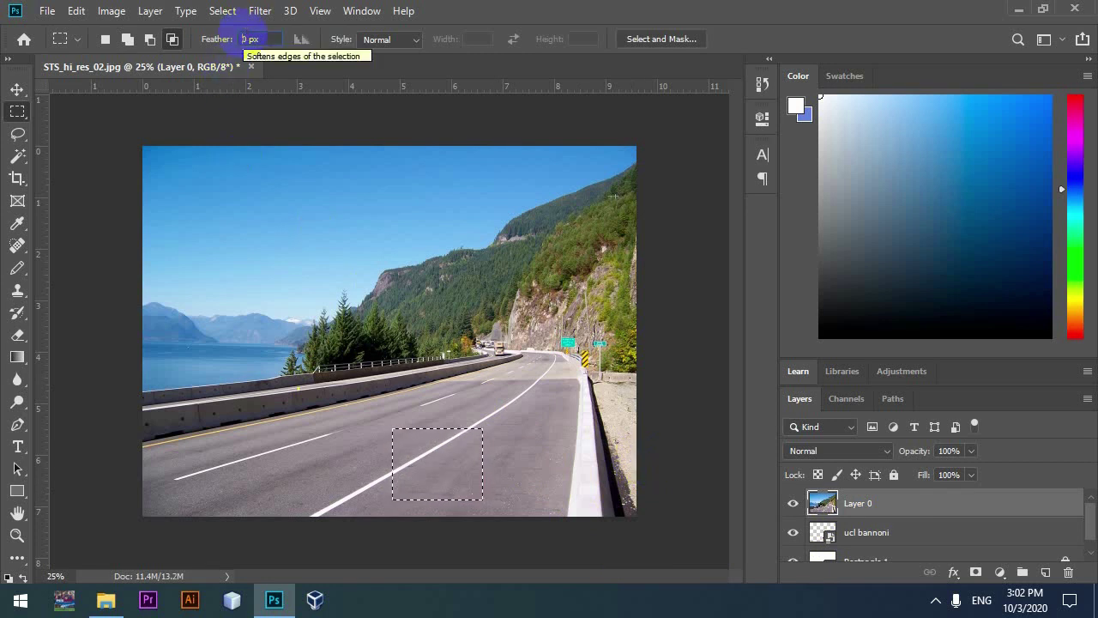
Paste the ball into a 50 px feathered rectangle on the road, then deselect.
{"action": "type", "text": "50"}
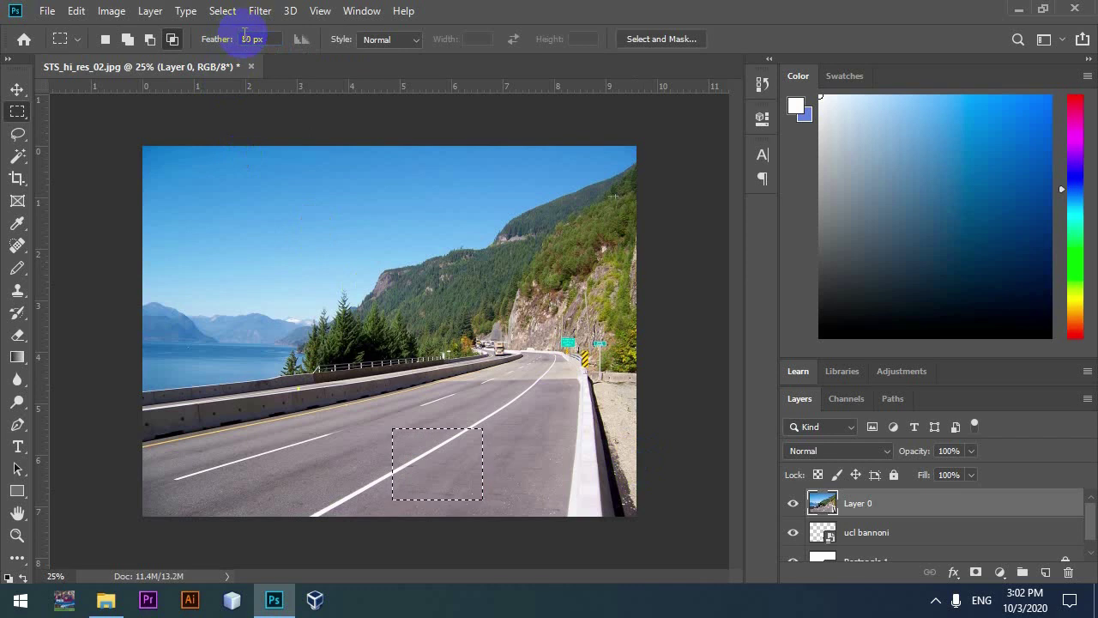
{"action": "left_click", "coordinate": [450, 451]}
{"action": "left_click_drag", "start_coordinate": [382, 407], "coordinate": [476, 488]}
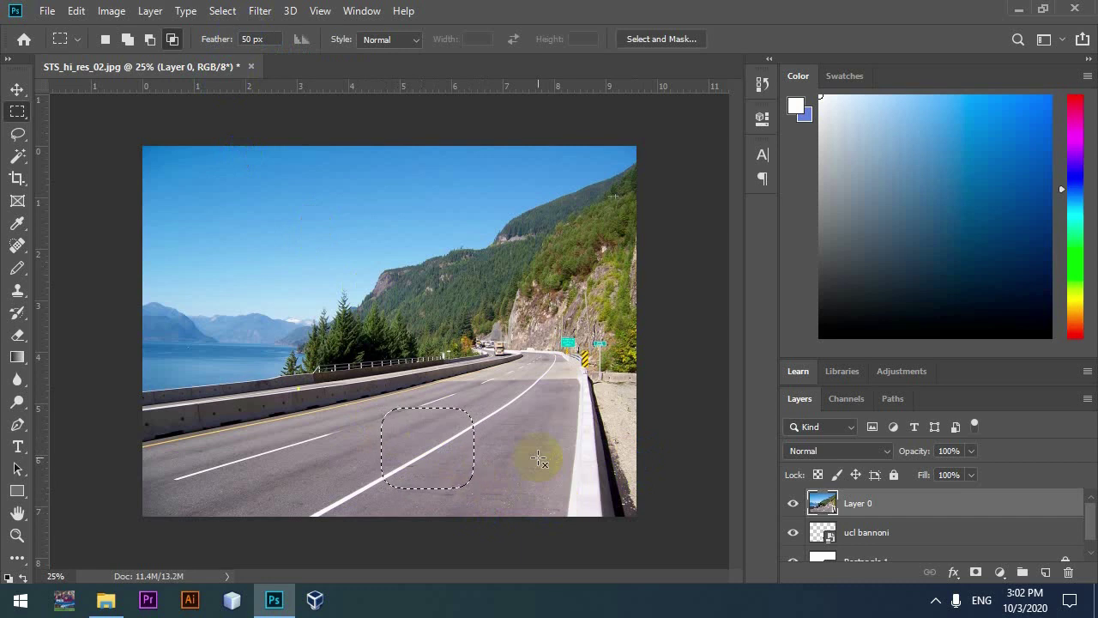
{"action": "key", "text": "ctrl+shift+alt+v"}
{"action": "key", "text": "ctrl+d"}
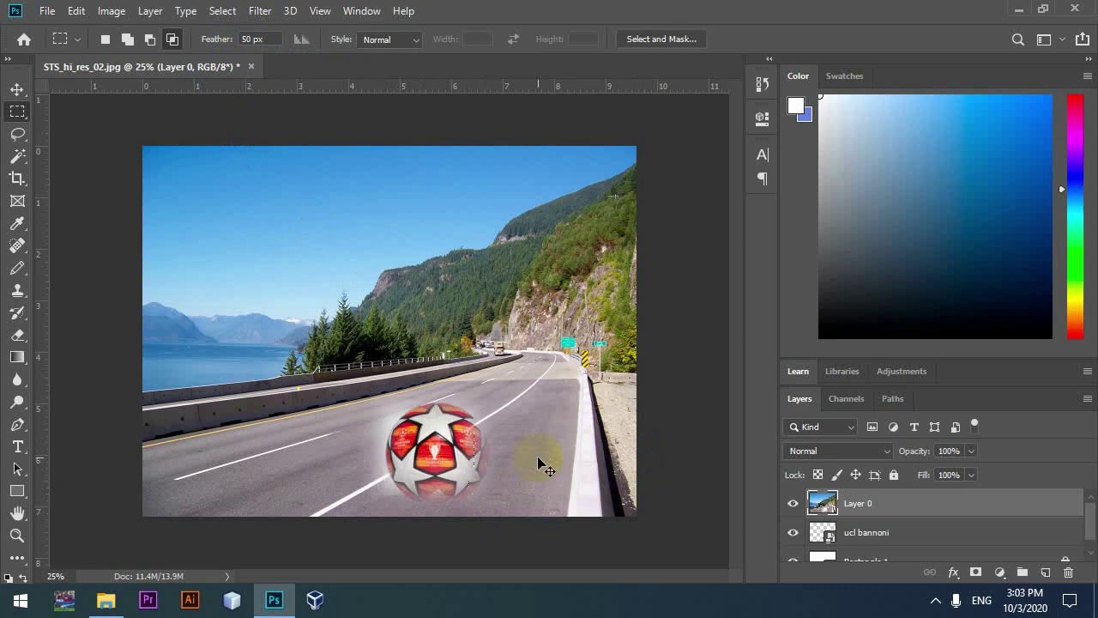
Select the ucl bannoni ball layer and start free-transforming it.
{"action": "key", "text": "v"}
{"action": "left_click", "coordinate": [891, 534]}
{"action": "key", "text": "ctrl+t"}
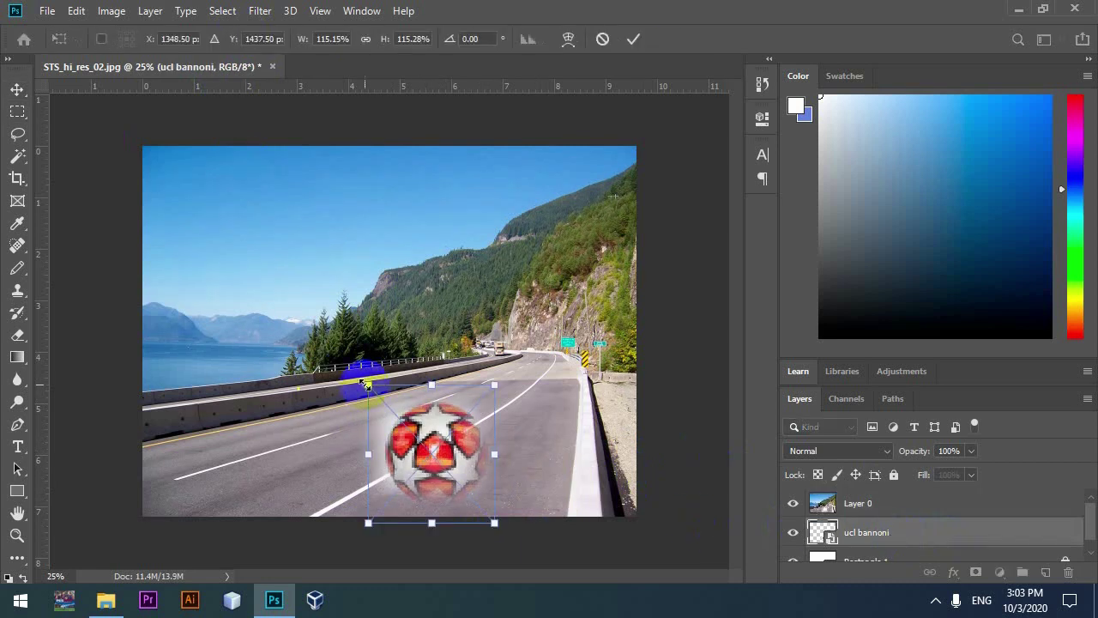
Scale the ball to about 157%, shift it slightly right and down, and commit.
{"action": "left_click_drag", "start_coordinate": [369, 381], "coordinate": [384, 393]}
{"action": "left_click_drag", "start_coordinate": [455, 441], "coordinate": [475, 458]}
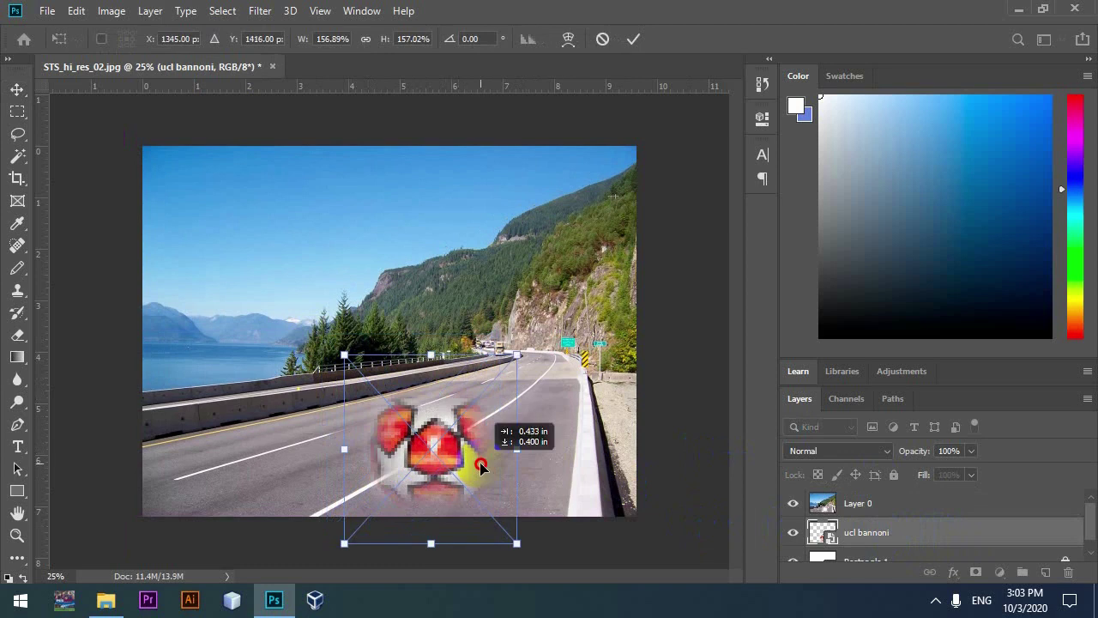
{"action": "left_click", "coordinate": [634, 39]}
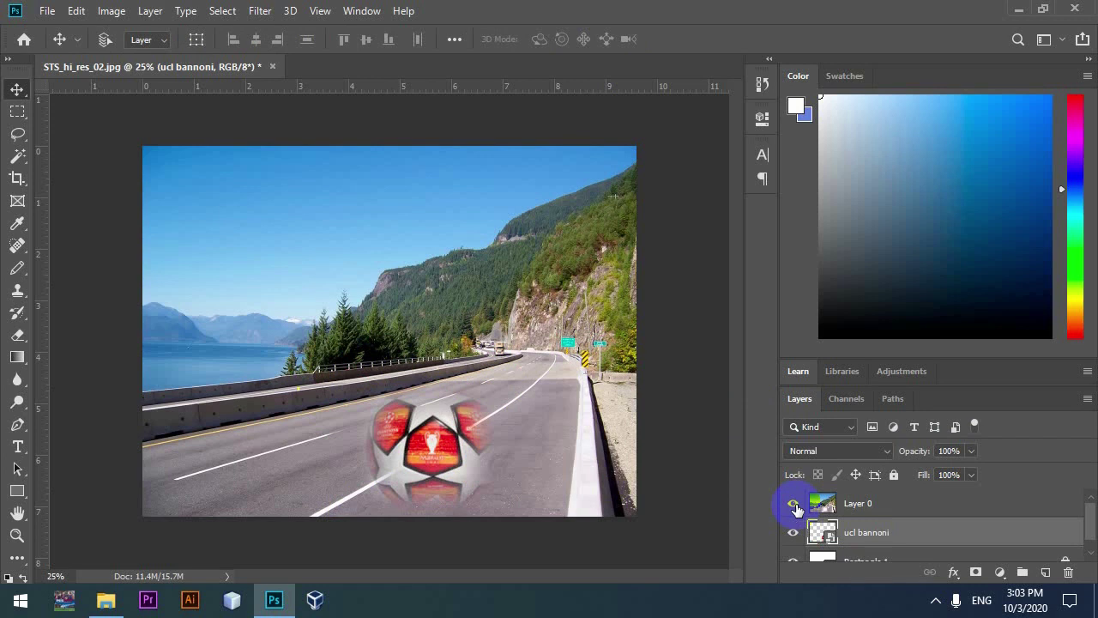
Draw an elliptical selection over the sky, then drop it.
{"action": "left_click", "coordinate": [11, 111]}
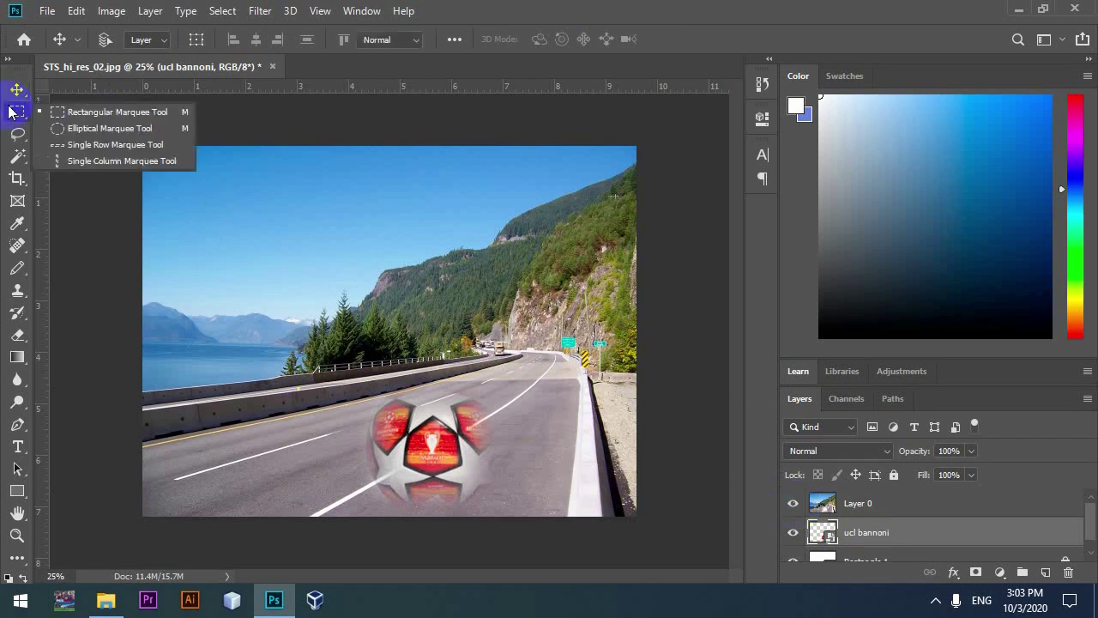
{"action": "left_click", "coordinate": [80, 125]}
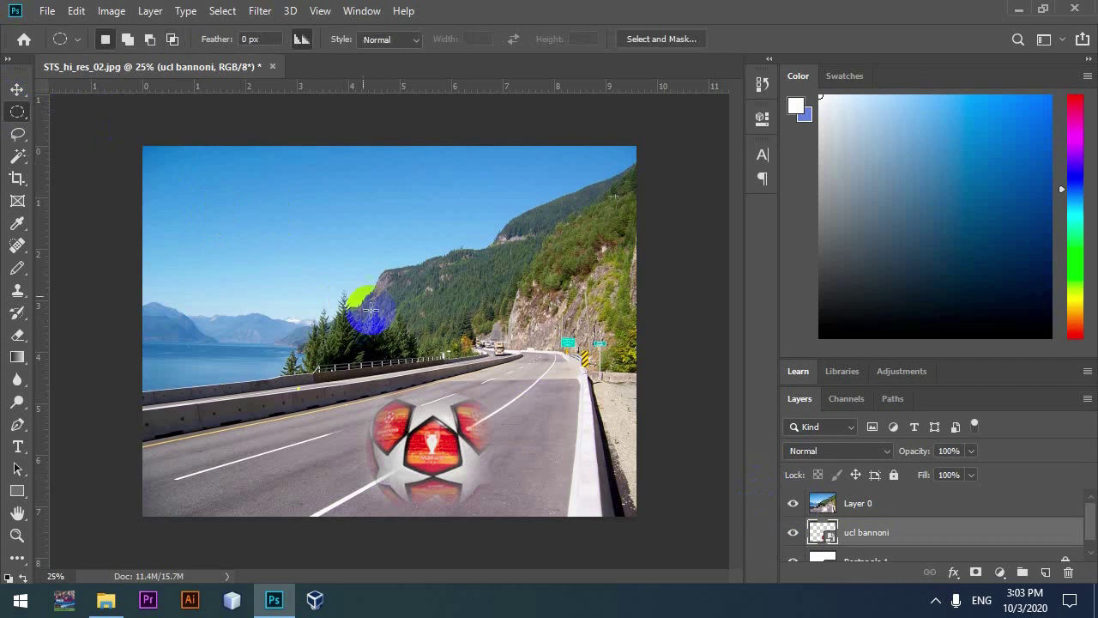
{"action": "left_click_drag", "start_coordinate": [243, 161], "coordinate": [343, 299]}
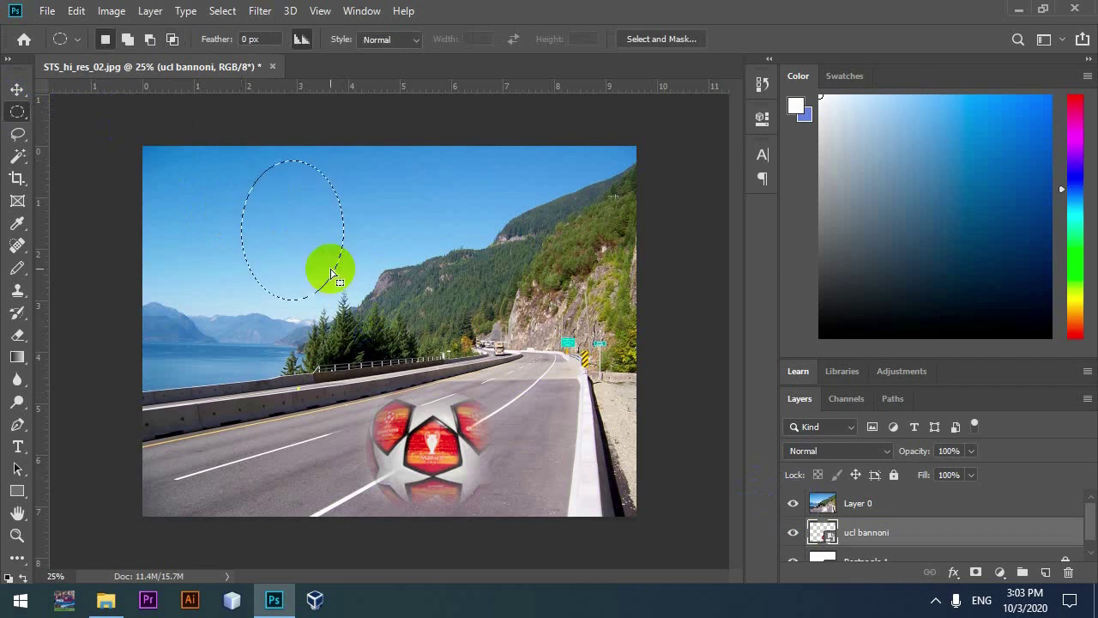
{"action": "left_click", "coordinate": [333, 275]}
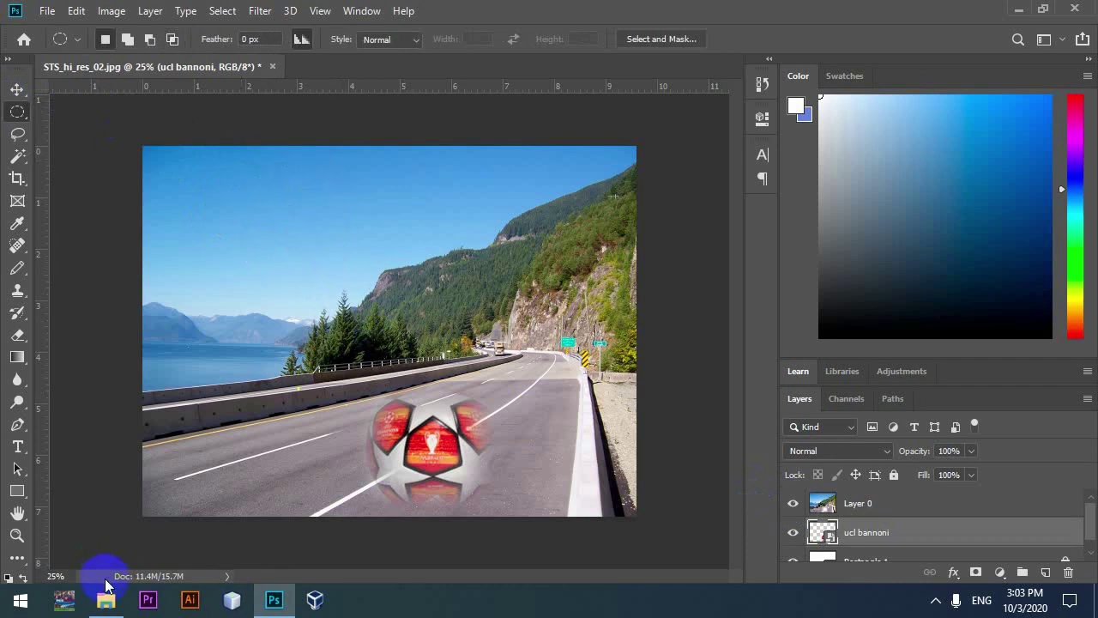
Drag the eye image from File Explorer onto the Photoshop canvas.
{"action": "left_click", "coordinate": [105, 599]}
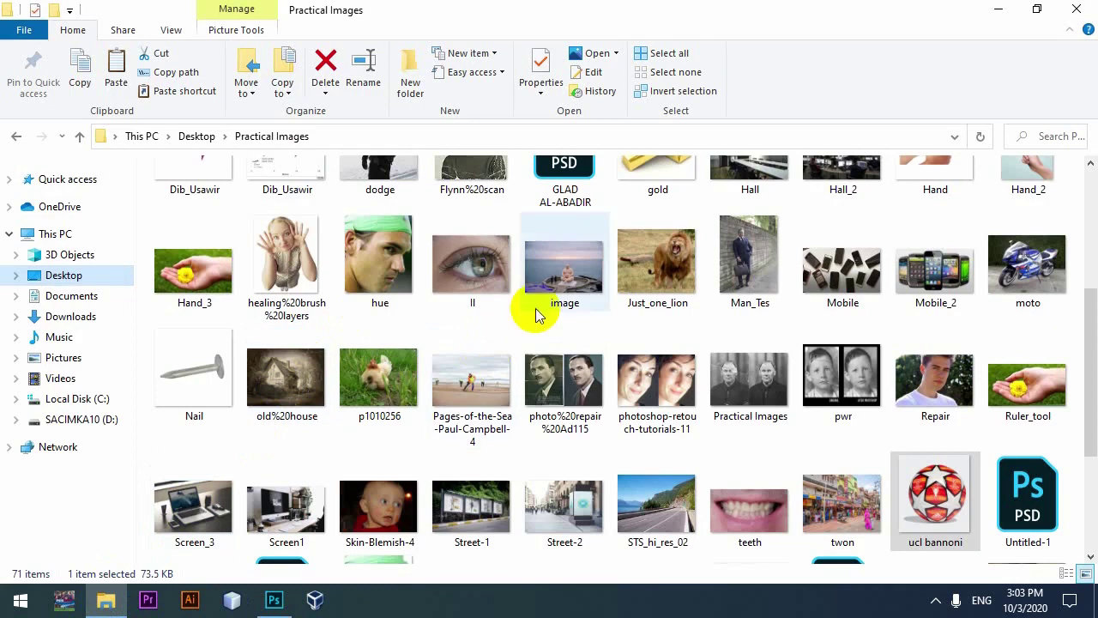
{"action": "left_click_drag", "start_coordinate": [470, 258], "coordinate": [283, 608]}
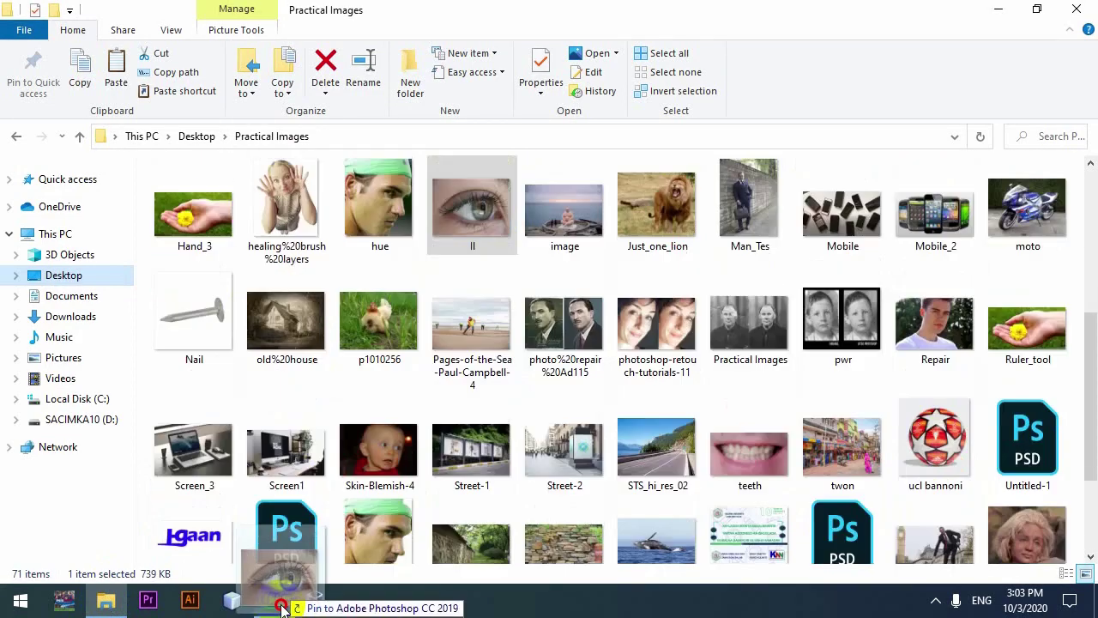
{"action": "left_click_drag", "start_coordinate": [282, 608], "coordinate": [286, 209]}
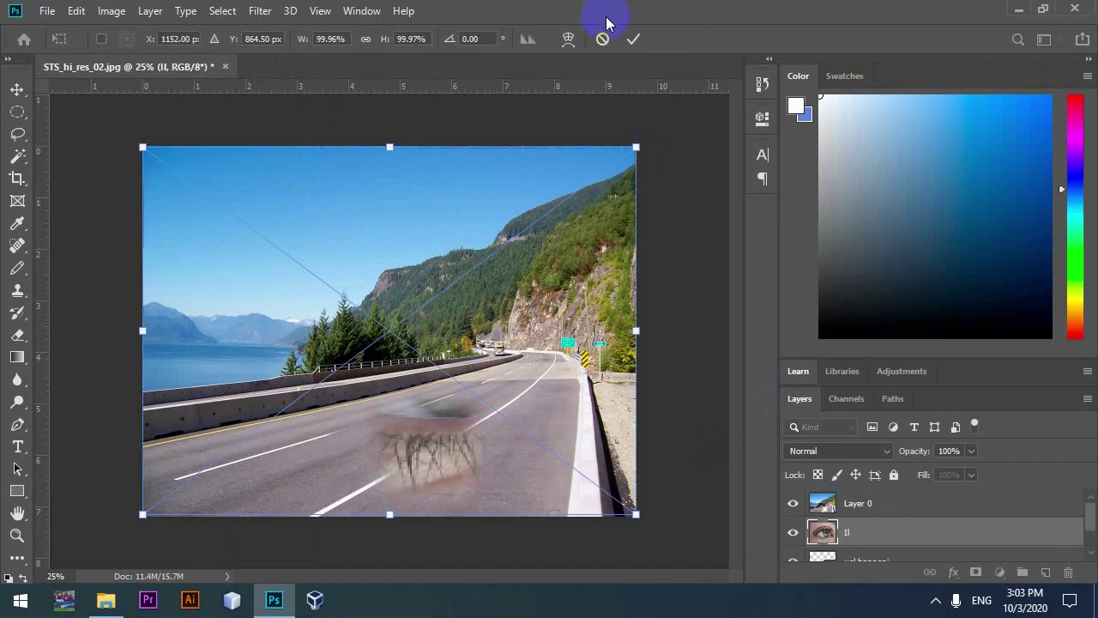
Move the placed eye image up and left, then toggle Layer 0's visibility to check it.
{"action": "mouse_move", "coordinate": [451, 517]}
{"action": "left_mouse_down"}
{"action": "mouse_move", "coordinate": [463, 520]}
{"action": "mouse_move", "coordinate": [426, 466]}
{"action": "left_mouse_up"}
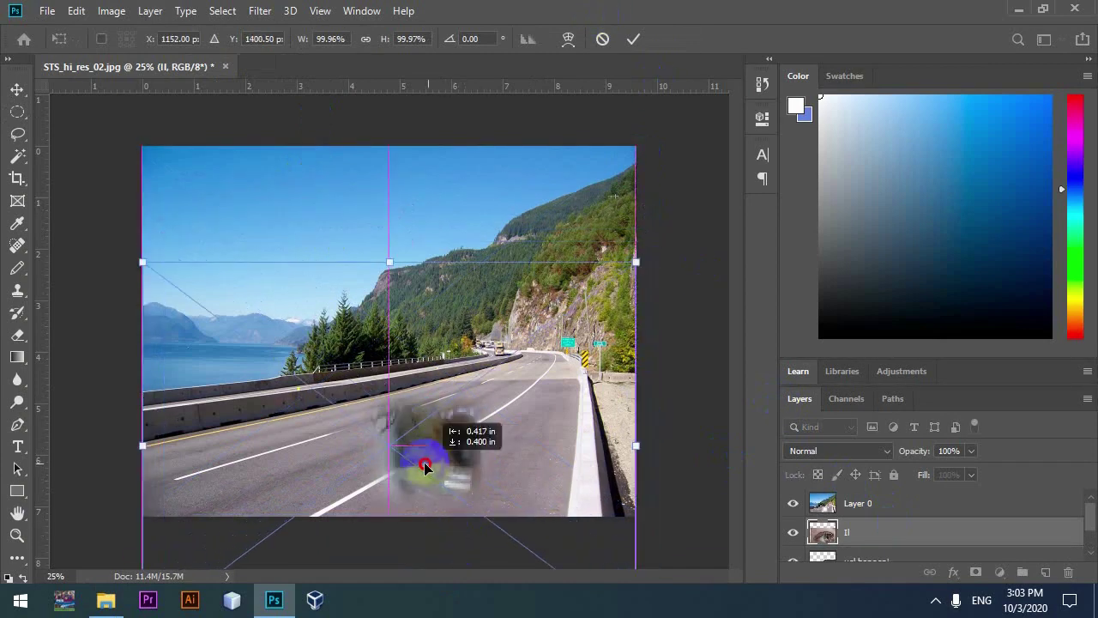
{"action": "mouse_move", "coordinate": [426, 466]}
{"action": "left_mouse_down"}
{"action": "mouse_move", "coordinate": [259, 243]}
{"action": "mouse_move", "coordinate": [282, 261]}
{"action": "left_mouse_up"}
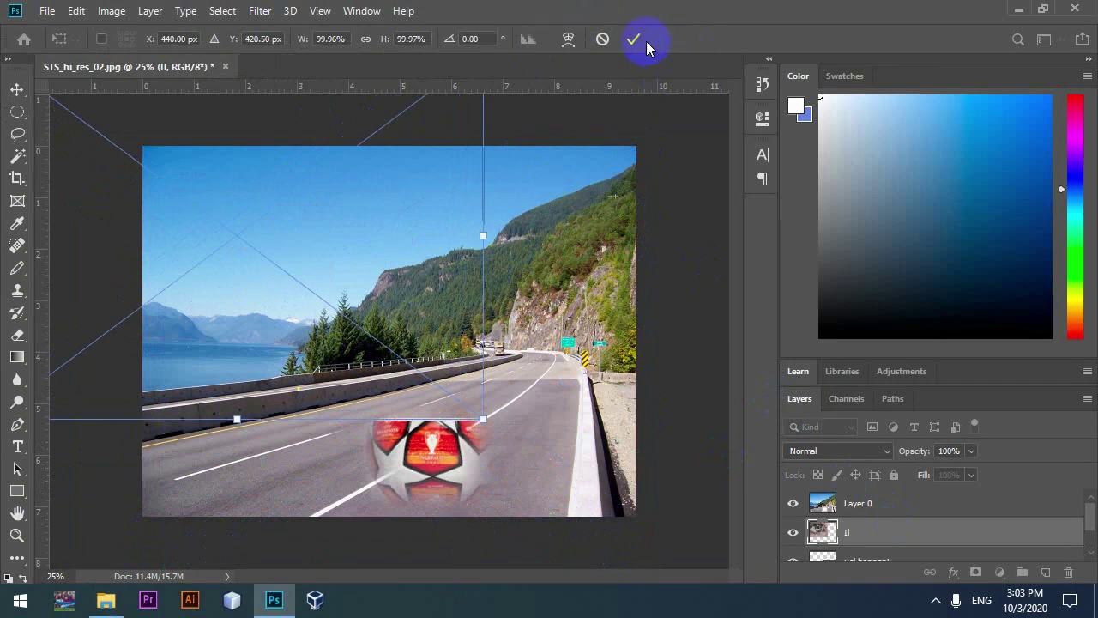
{"action": "left_click", "coordinate": [793, 503]}
{"action": "left_click", "coordinate": [794, 503]}
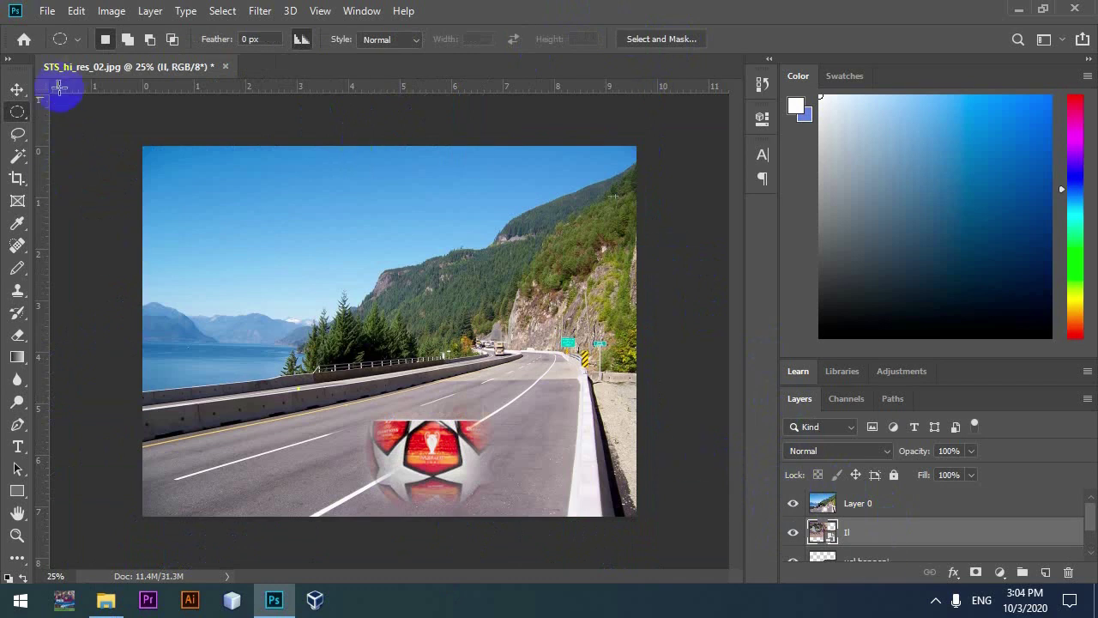
Select a rectangular area of the sky with a 100 px feather.
{"action": "right_click", "coordinate": [17, 112]}
{"action": "left_click", "coordinate": [60, 112]}
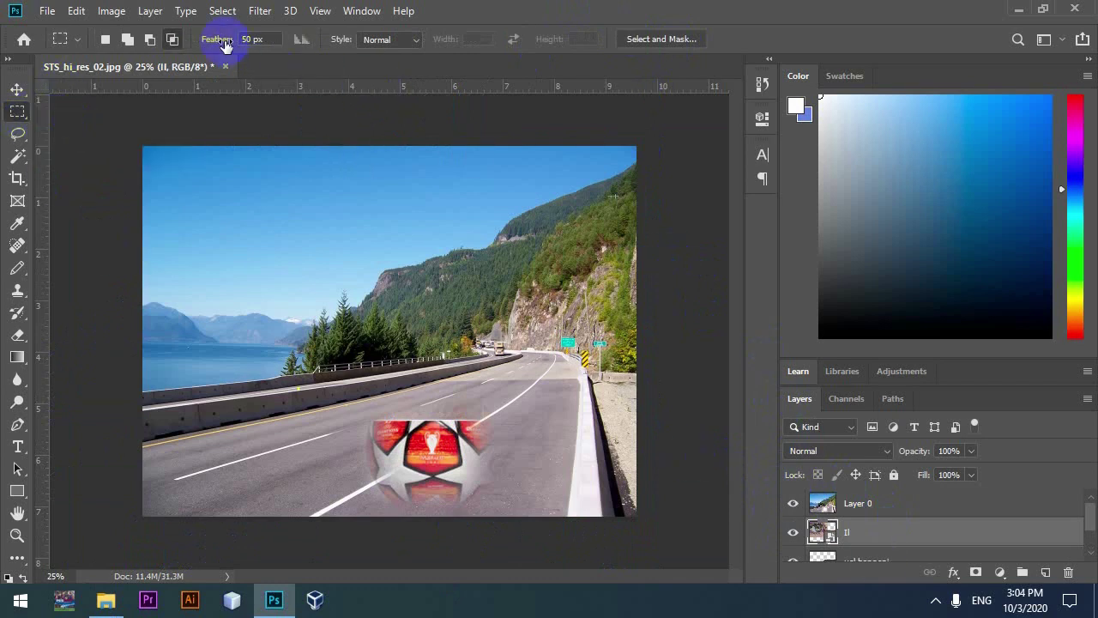
{"action": "left_click", "coordinate": [252, 39]}
{"action": "type", "text": "100"}
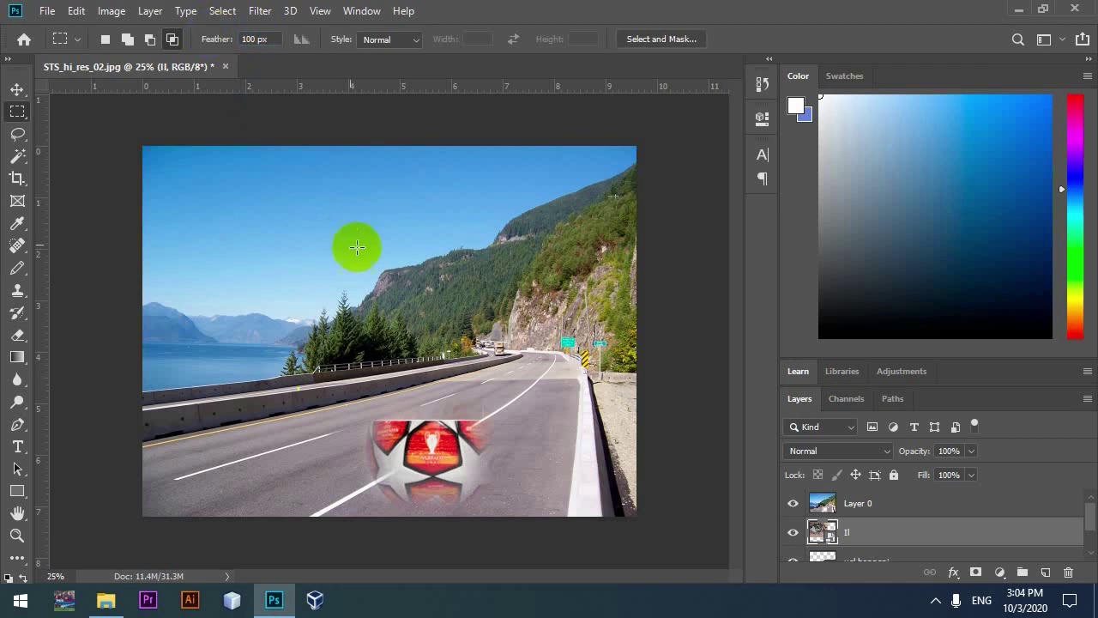
{"action": "mouse_move", "coordinate": [207, 196]}
{"action": "left_mouse_down"}
{"action": "mouse_move", "coordinate": [335, 285]}
{"action": "mouse_move", "coordinate": [353, 286]}
{"action": "left_mouse_up"}
Delete the feathered sky area from Layer 0 to reveal the eye beneath.
{"action": "key", "text": "Delete"}
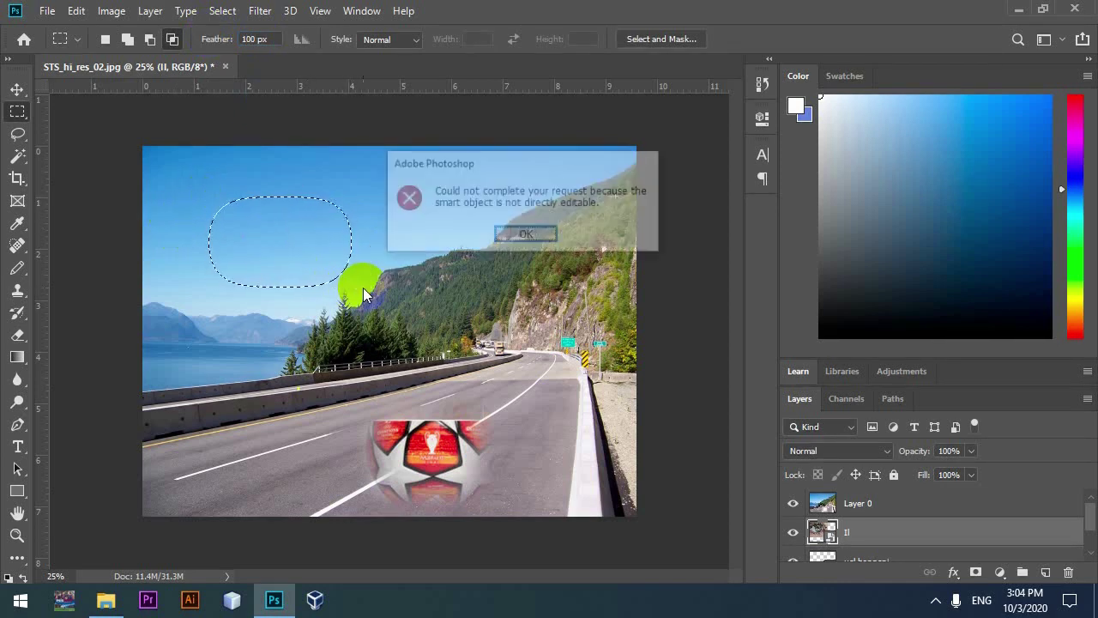
{"action": "left_click", "coordinate": [541, 235]}
{"action": "left_click", "coordinate": [876, 503]}
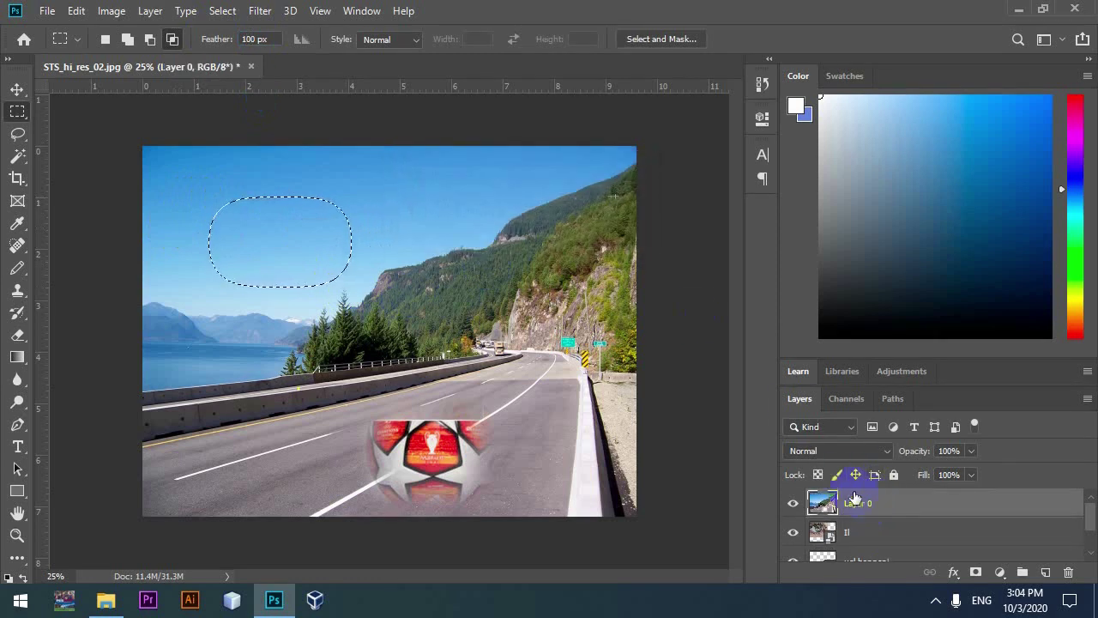
{"action": "key", "text": "Delete"}
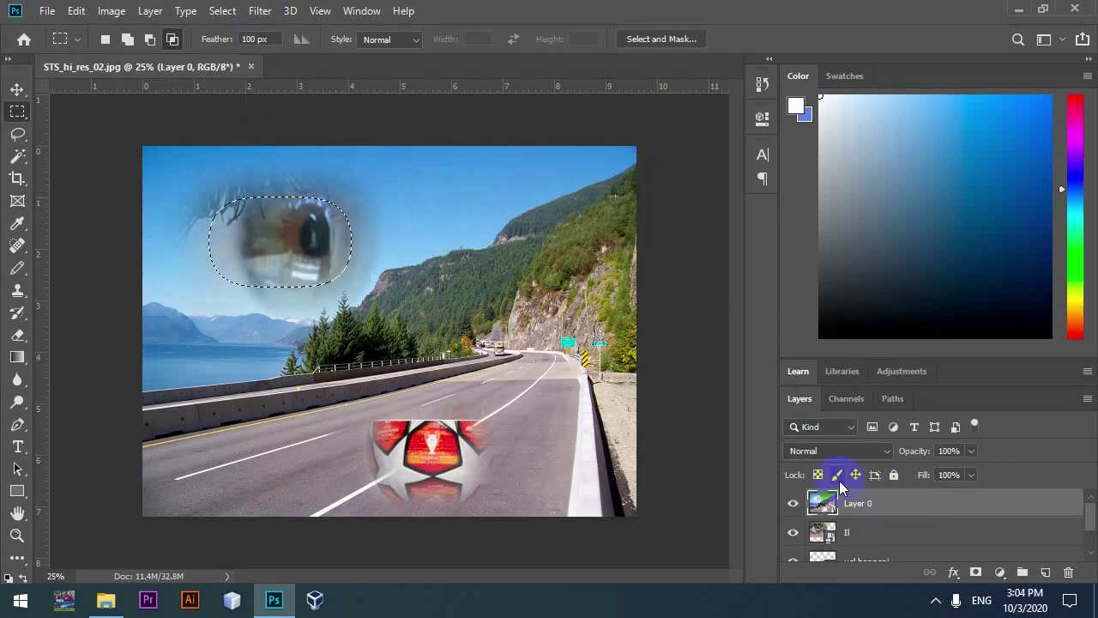
{"action": "left_click", "coordinate": [18, 89]}
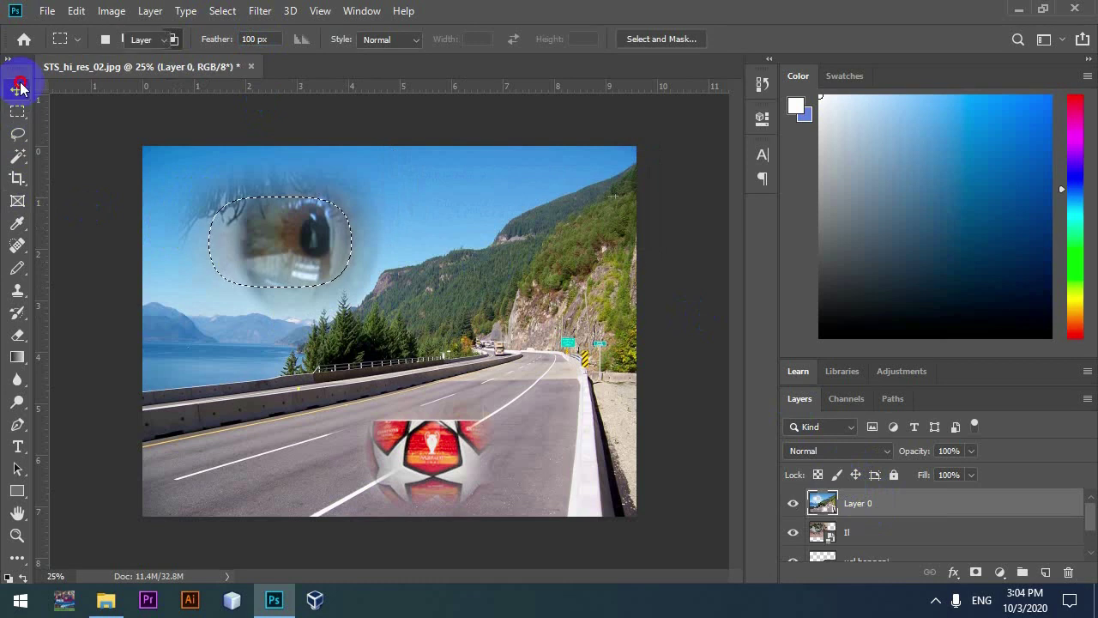
Deselect and nudge the eye image slightly right within the sky opening.
{"action": "key", "text": "ctrl+d"}
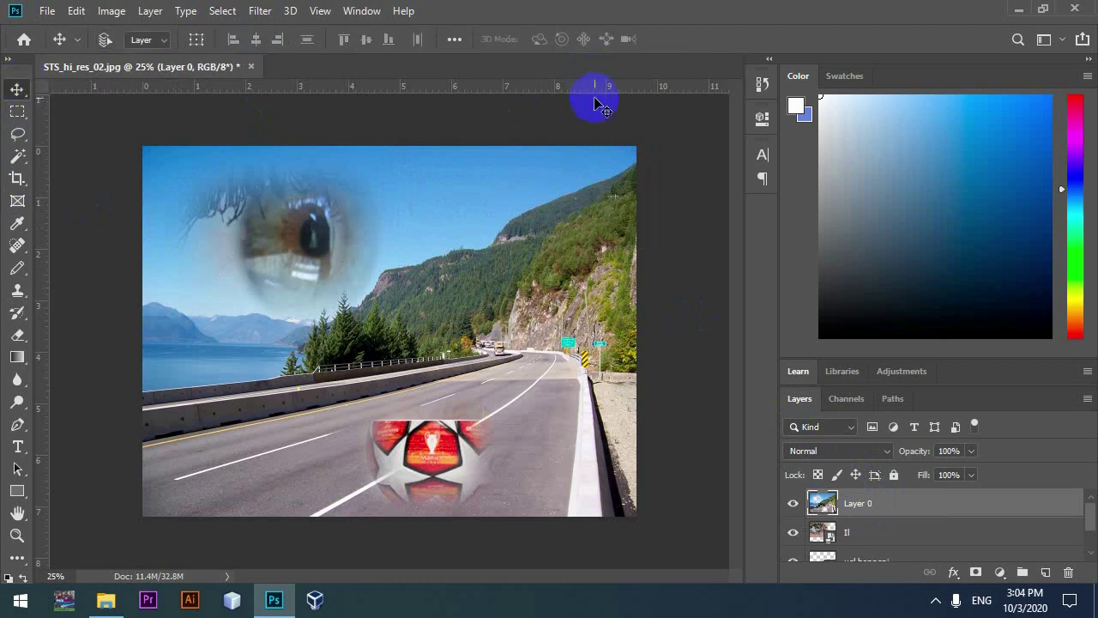
{"action": "key", "text": "ctrl+t"}
{"action": "left_click", "coordinate": [628, 37]}
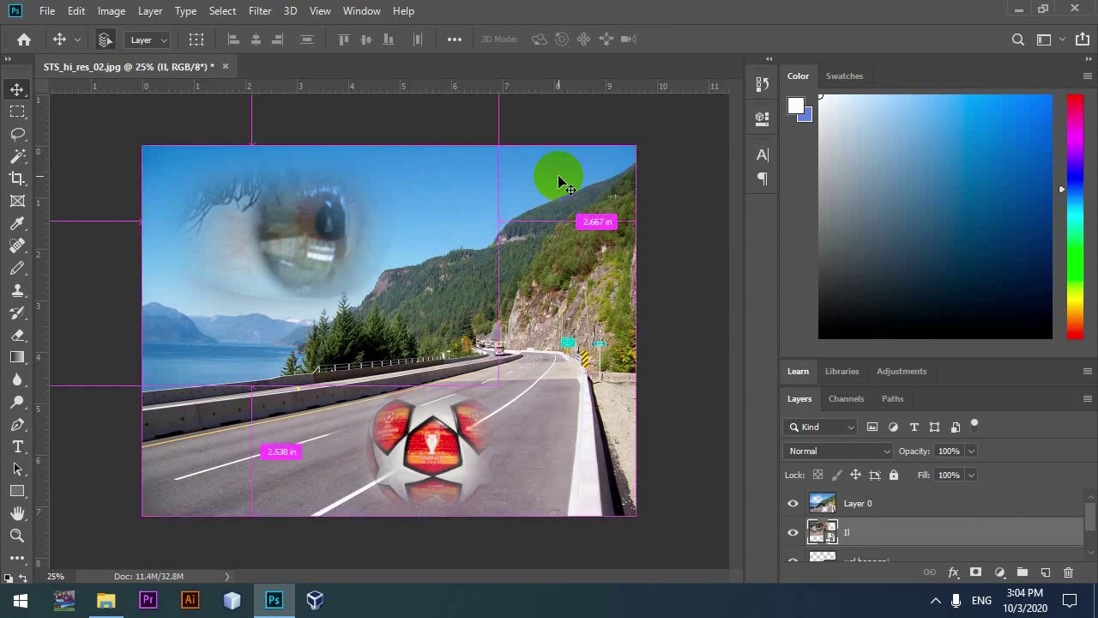
{"action": "key", "text": "ctrl+plus"}
{"action": "key", "text": "ctrl+minus"}
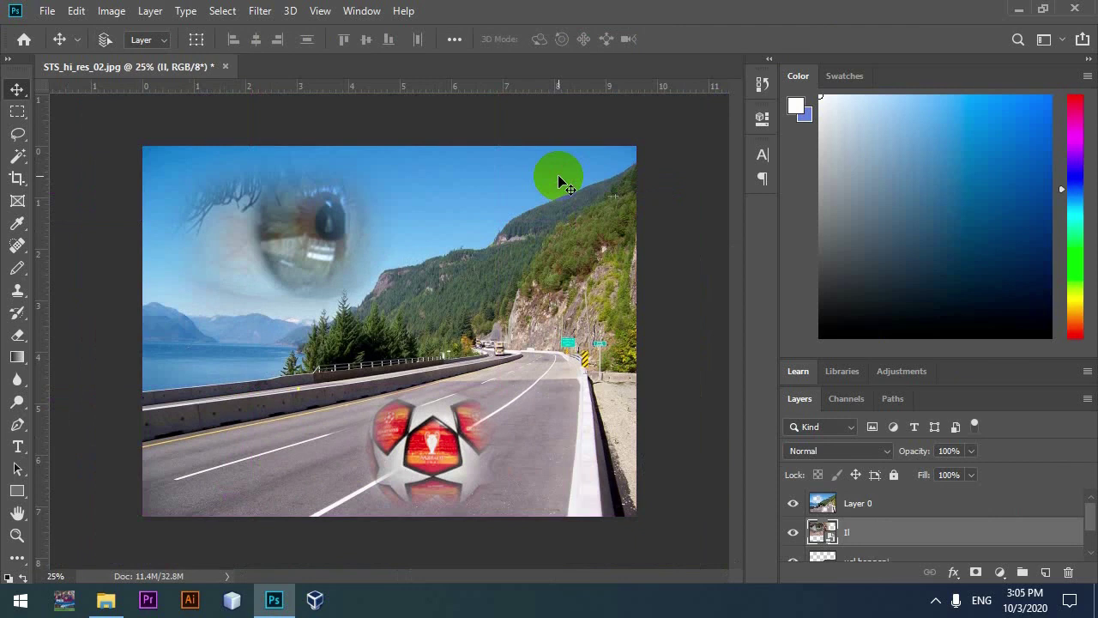
{"action": "left_click", "coordinate": [16, 112]}
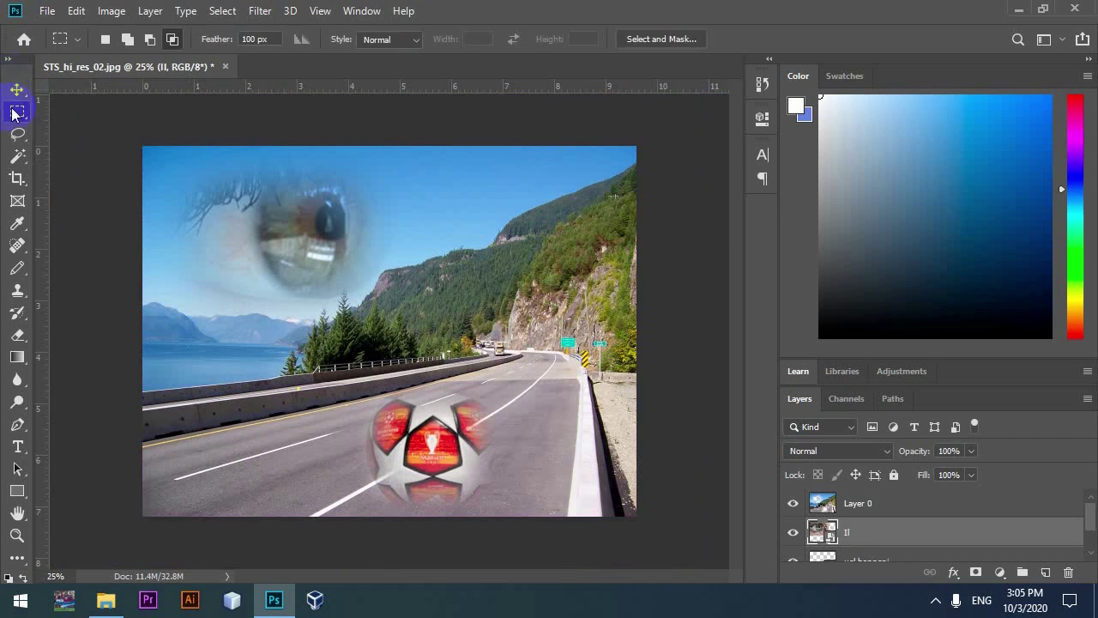
Zoom to 50% and pan over the eye and ball blending, then return to 33.3%.
{"action": "left_click_drag", "start_coordinate": [16, 89], "coordinate": [5, 93]}
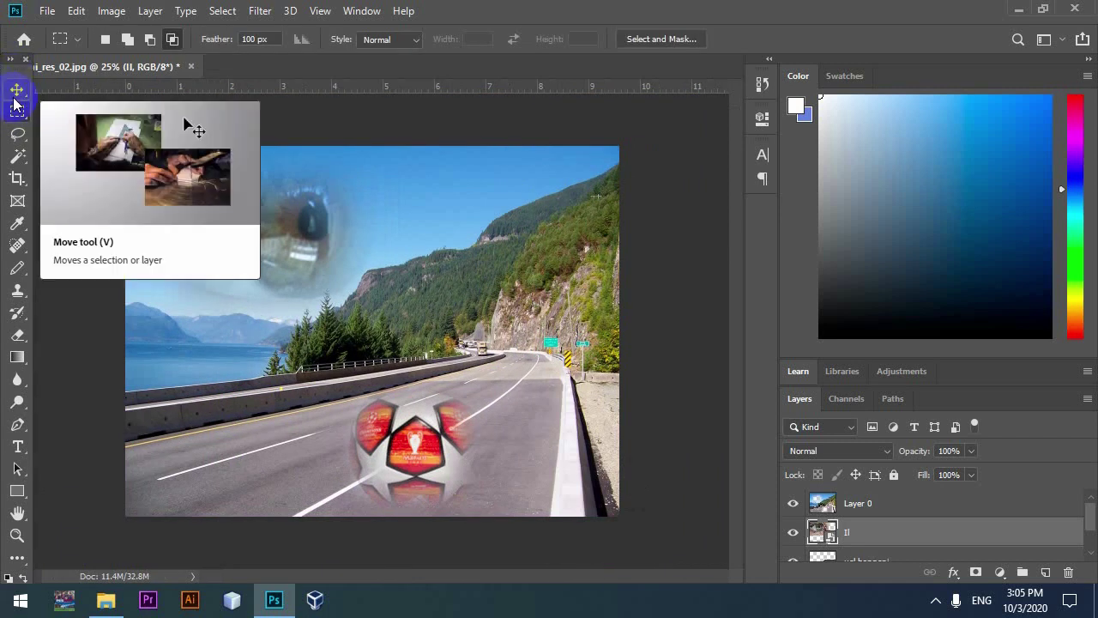
{"action": "key", "text": "ctrl+plus"}
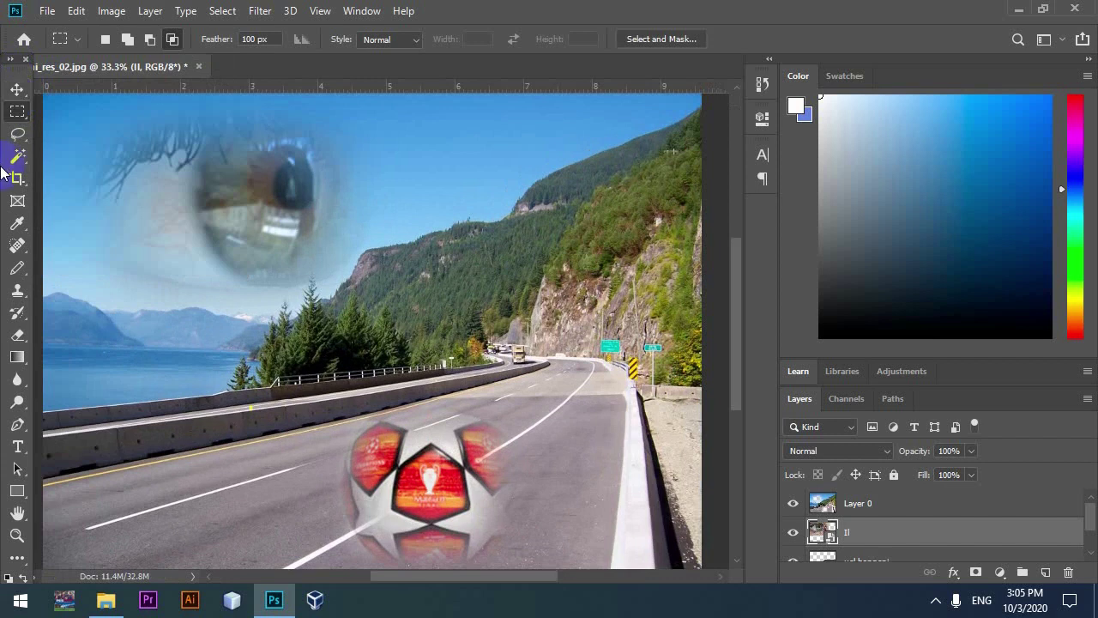
{"action": "key", "text": "h"}
{"action": "mouse_move", "coordinate": [441, 257]}
{"action": "left_mouse_down"}
{"action": "mouse_move", "coordinate": [498, 355]}
{"action": "mouse_move", "coordinate": [419, 197]}
{"action": "left_mouse_up"}
{"action": "key", "text": "ctrl+plus"}
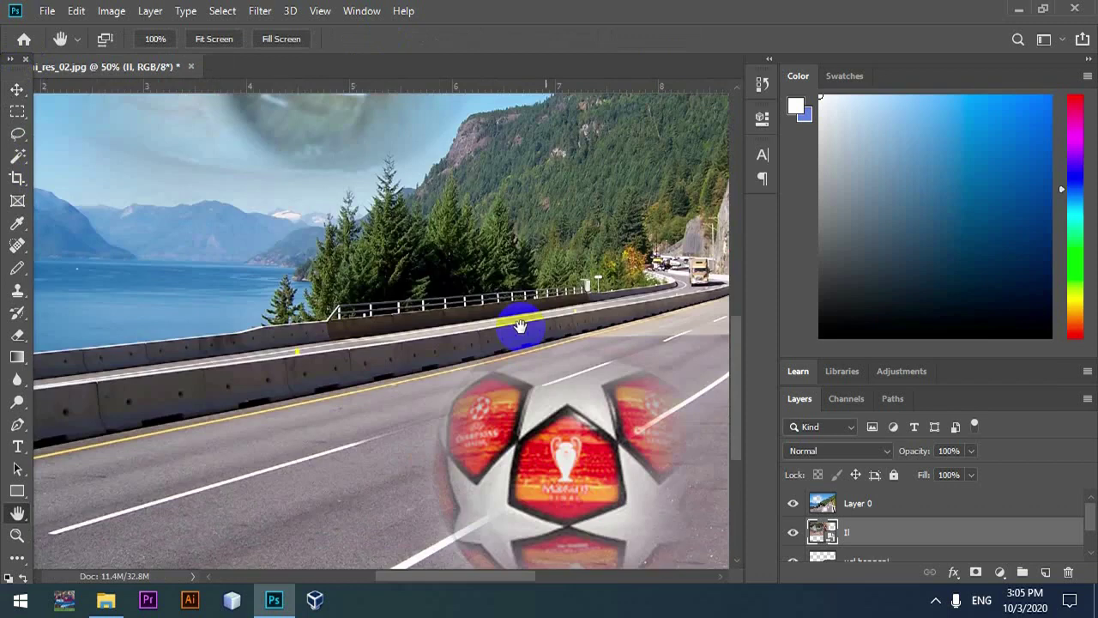
{"action": "mouse_move", "coordinate": [515, 326]}
{"action": "left_mouse_down"}
{"action": "mouse_move", "coordinate": [466, 369]}
{"action": "mouse_move", "coordinate": [421, 277]}
{"action": "left_mouse_up"}
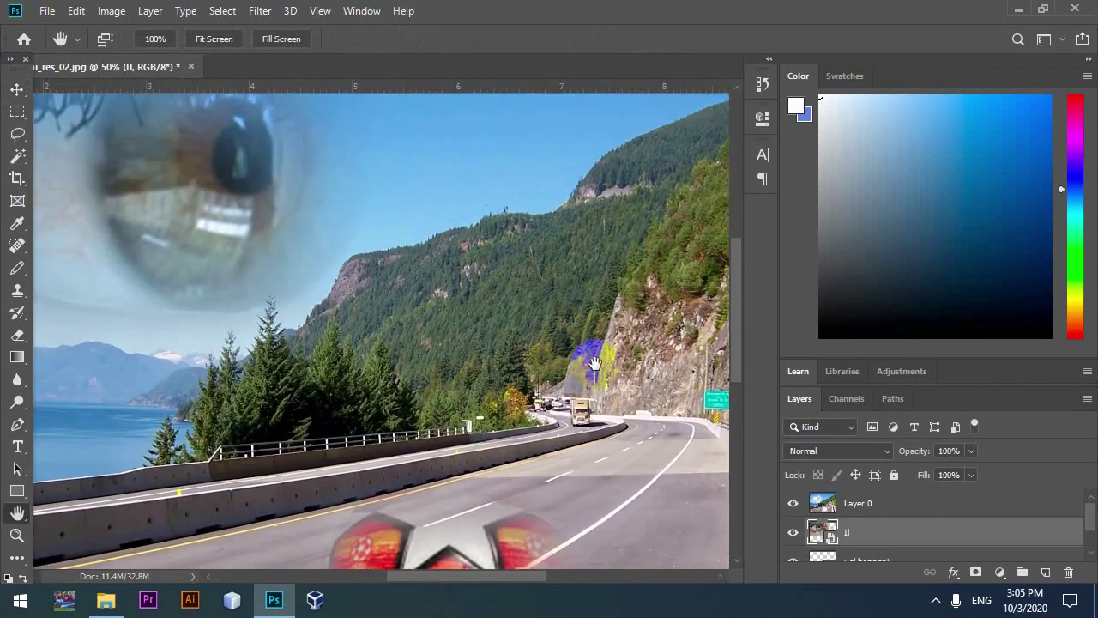
{"action": "mouse_move", "coordinate": [594, 364]}
{"action": "left_mouse_down"}
{"action": "mouse_move", "coordinate": [488, 314]}
{"action": "mouse_move", "coordinate": [550, 412]}
{"action": "mouse_move", "coordinate": [478, 429]}
{"action": "mouse_move", "coordinate": [483, 299]}
{"action": "mouse_move", "coordinate": [515, 318]}
{"action": "mouse_move", "coordinate": [459, 309]}
{"action": "mouse_move", "coordinate": [490, 265]}
{"action": "mouse_move", "coordinate": [511, 299]}
{"action": "mouse_move", "coordinate": [434, 380]}
{"action": "mouse_move", "coordinate": [459, 326]}
{"action": "mouse_move", "coordinate": [503, 385]}
{"action": "mouse_move", "coordinate": [639, 391]}
{"action": "left_mouse_up"}
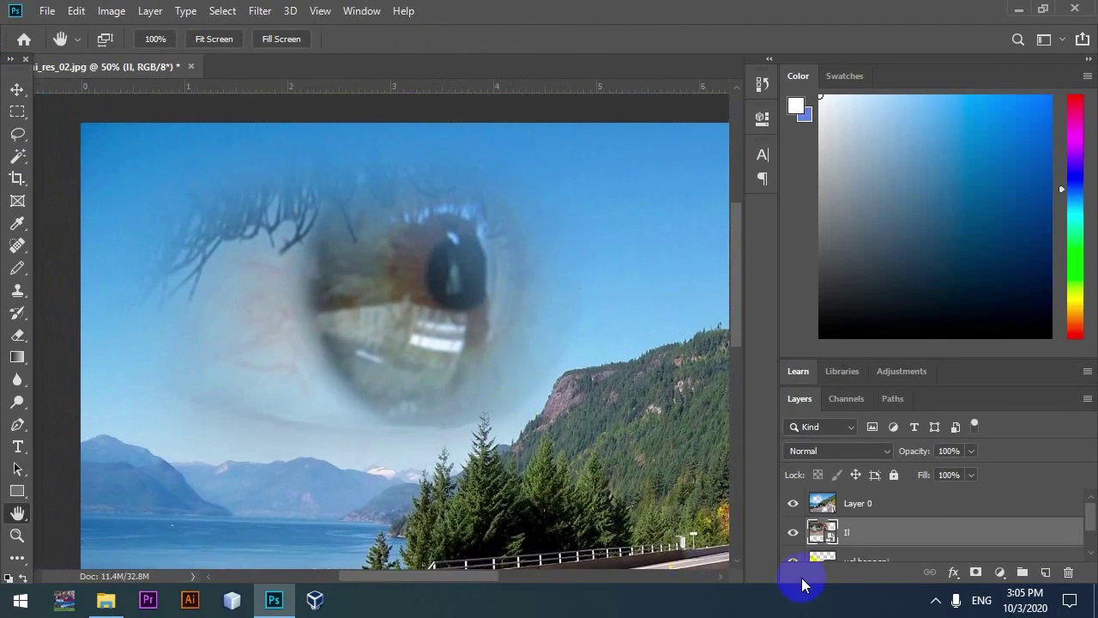
{"action": "left_click", "coordinate": [441, 277], "text": "alt"}
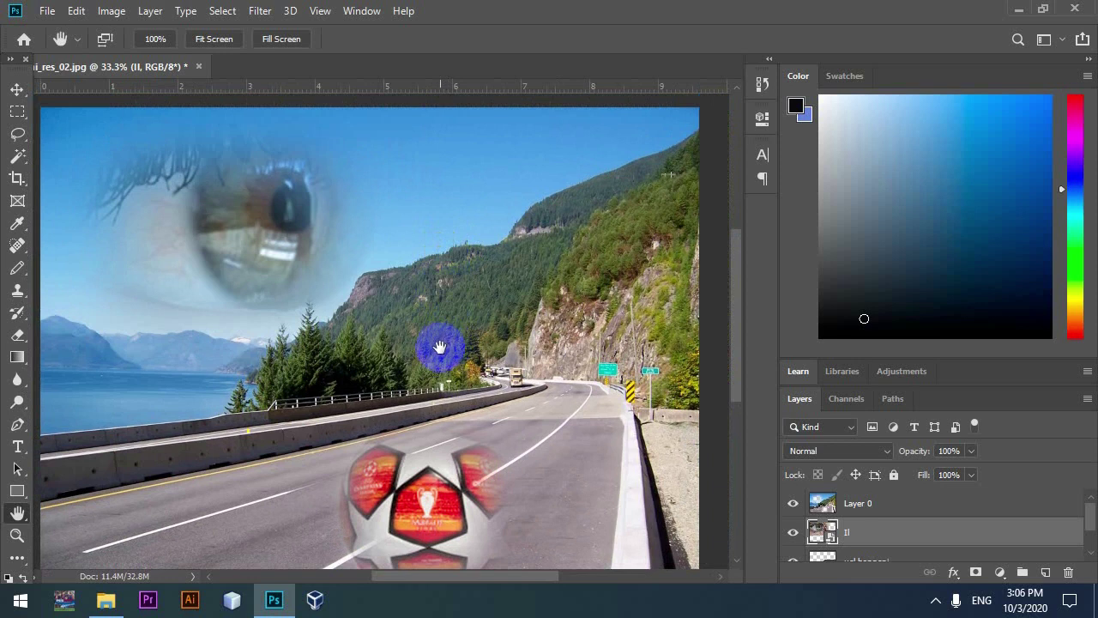
{"action": "left_click_drag", "start_coordinate": [440, 378], "coordinate": [435, 350]}
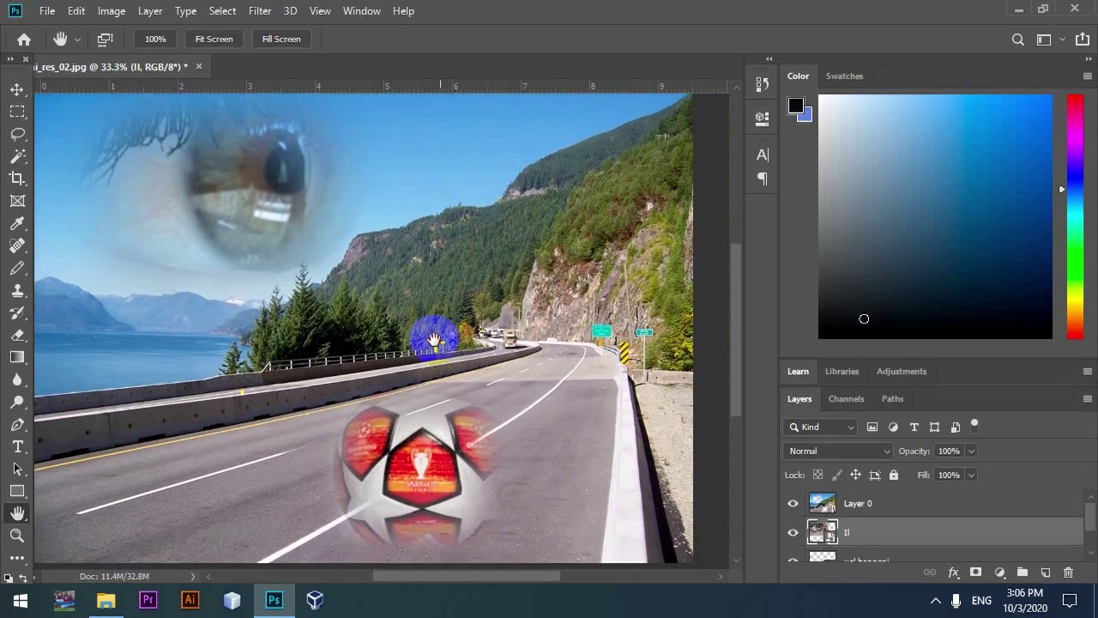